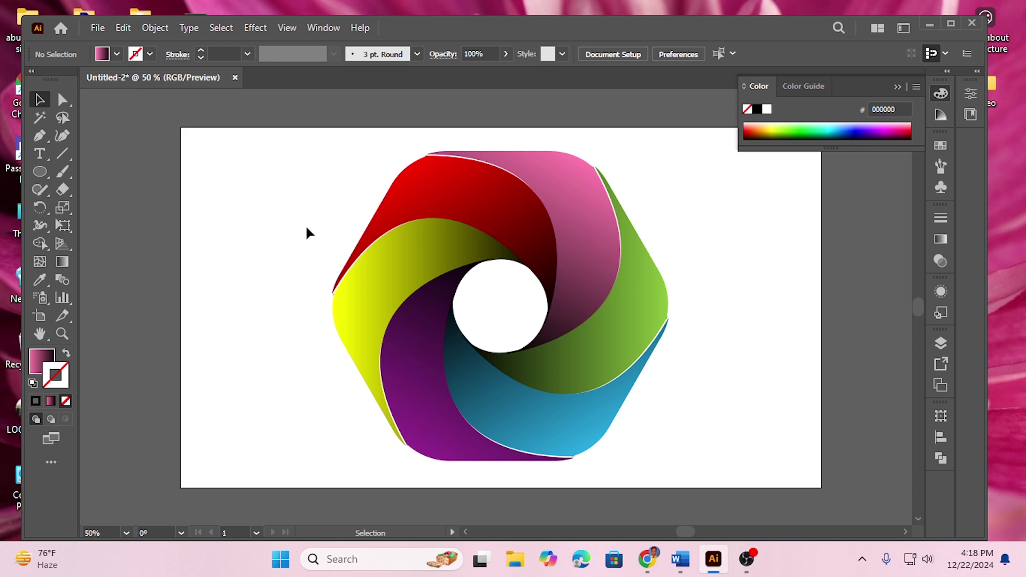
- Delete the whole multicoloured hexagon swirl artwork from the artboard
left_click_drag(310, 158, 675, 400)
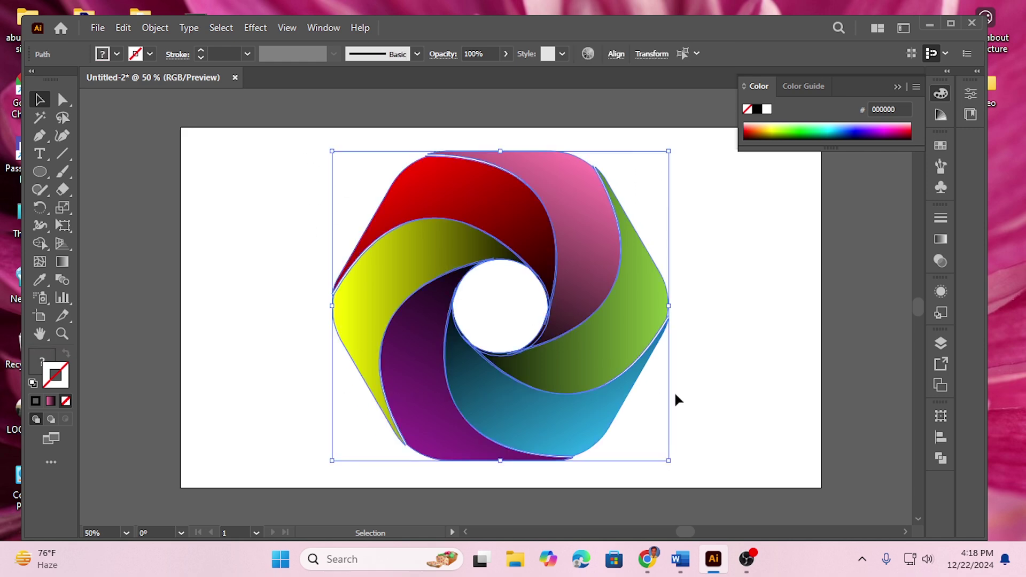
key("Delete")
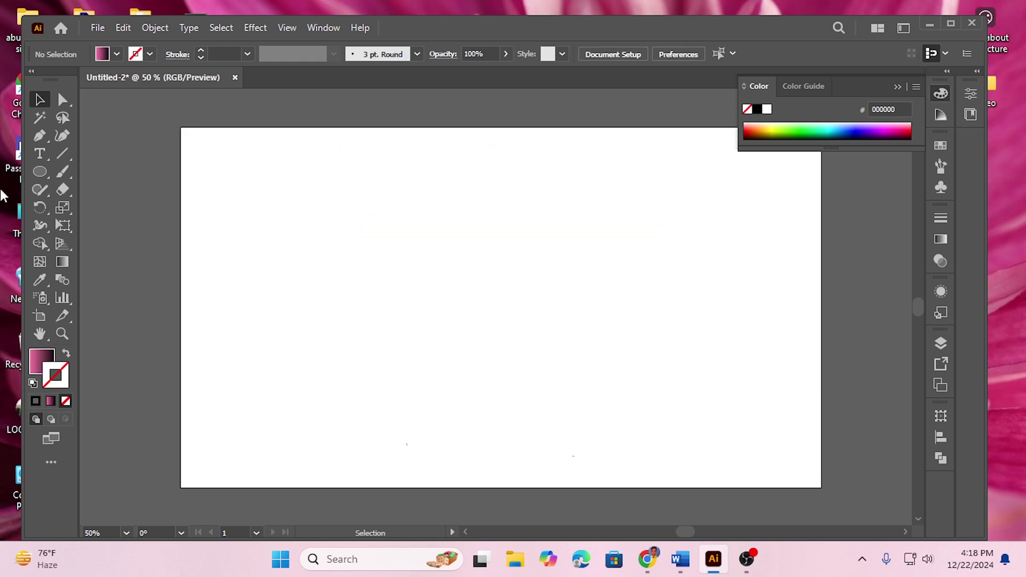
- Set the default fill to none and the stroke to black
left_click(43, 361)
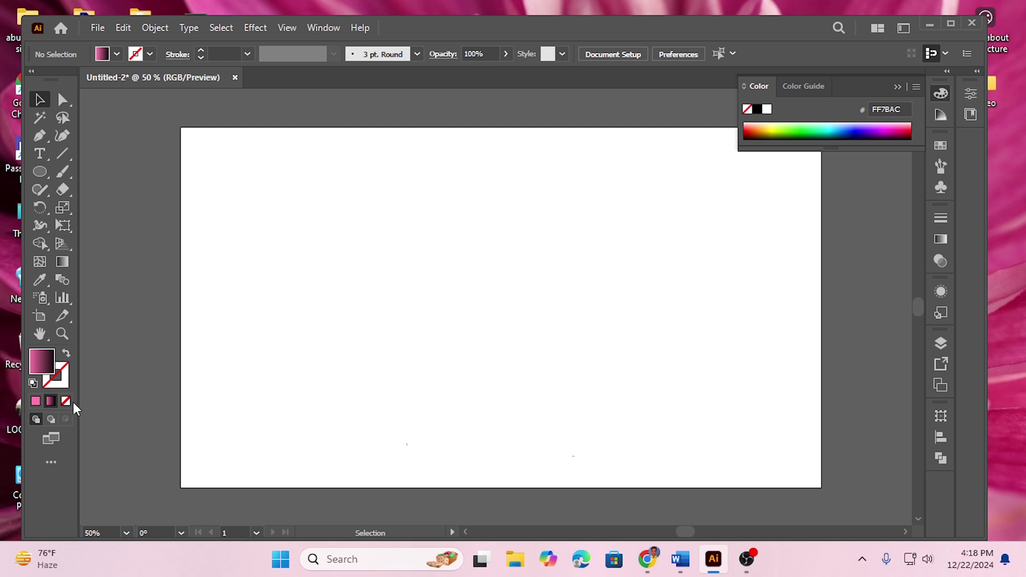
left_click(66, 374)
left_click(117, 53)
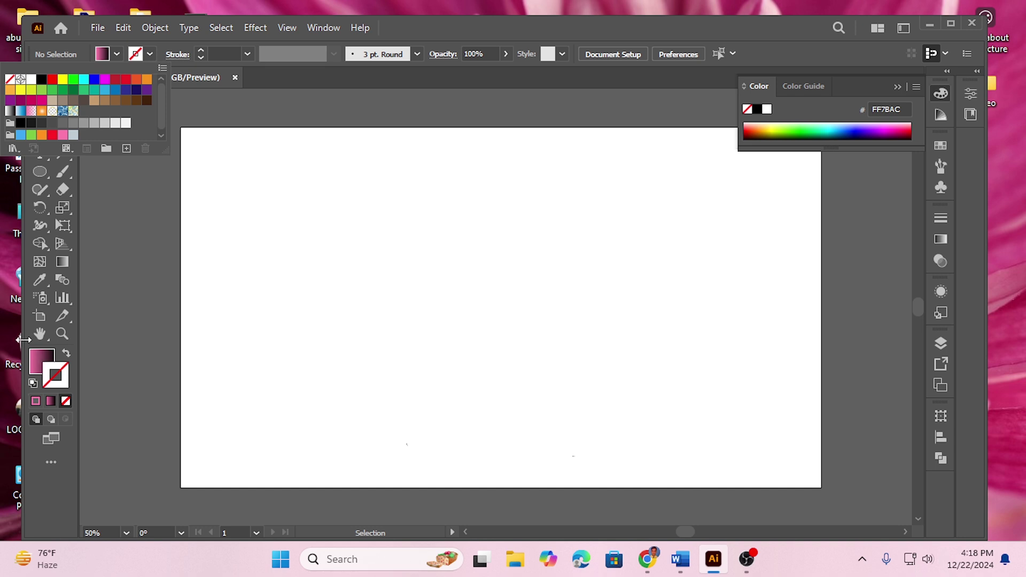
left_click(38, 357)
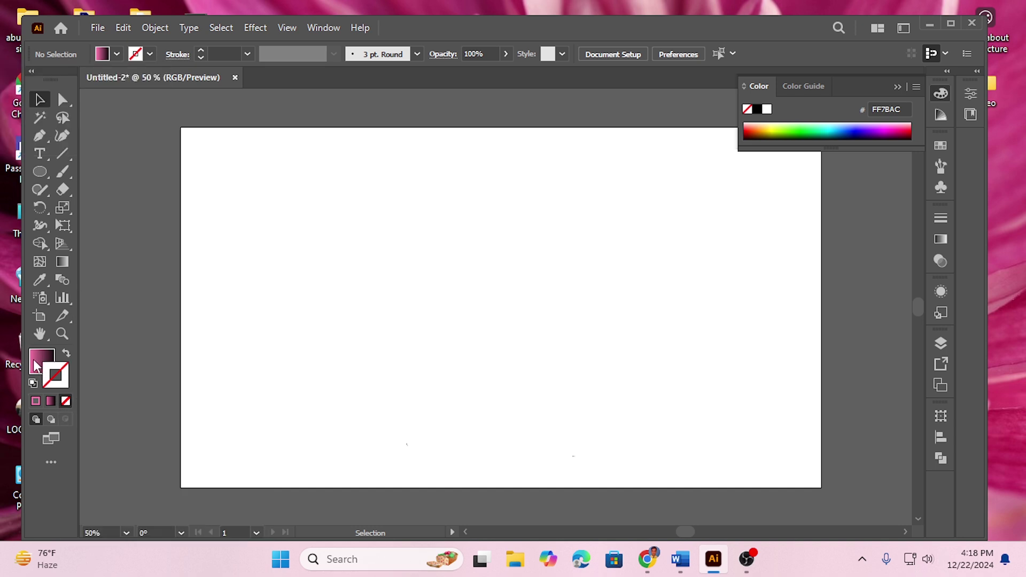
left_click(65, 401)
left_click(63, 378)
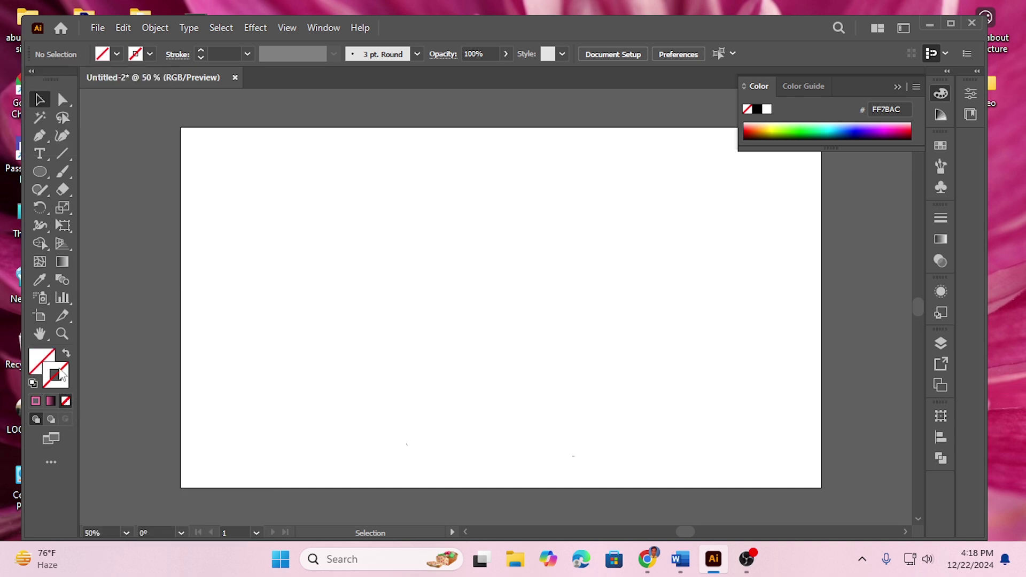
left_click(151, 54)
left_click(41, 79)
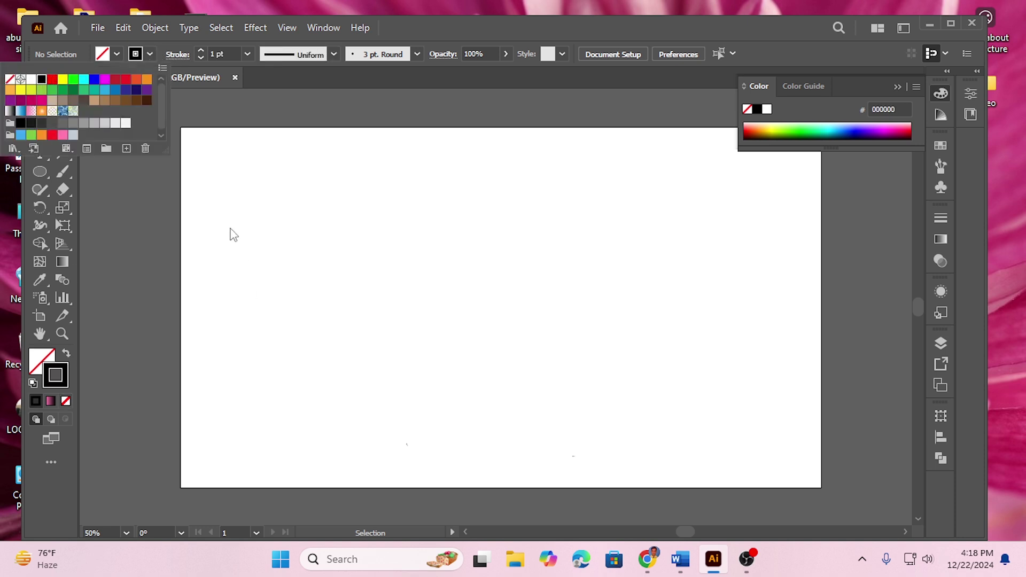
left_click(129, 204)
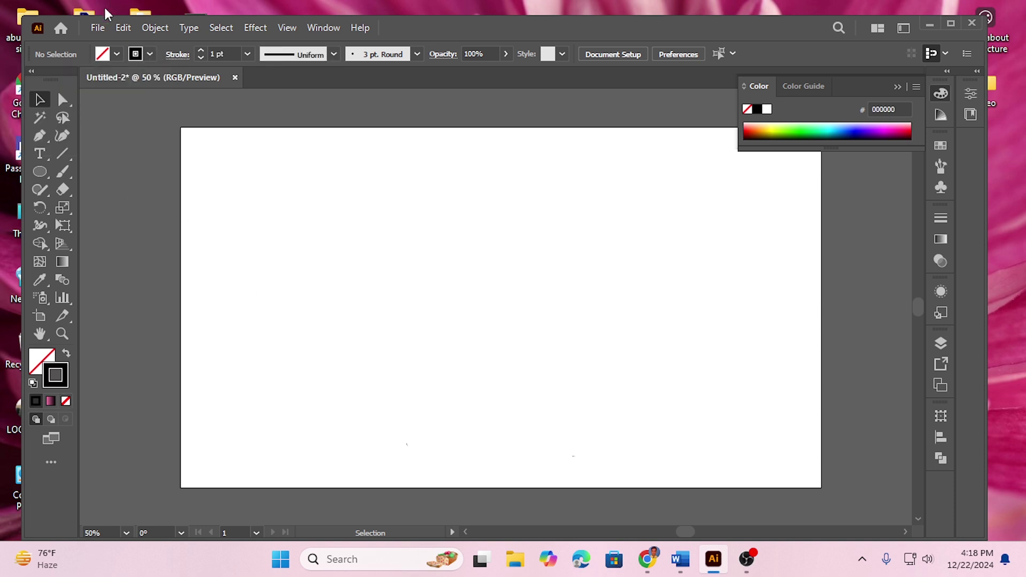
- Draw a hexagon with the Polygon tool in the artboard's upper-left area and round all its corners slightly
left_click(47, 168)
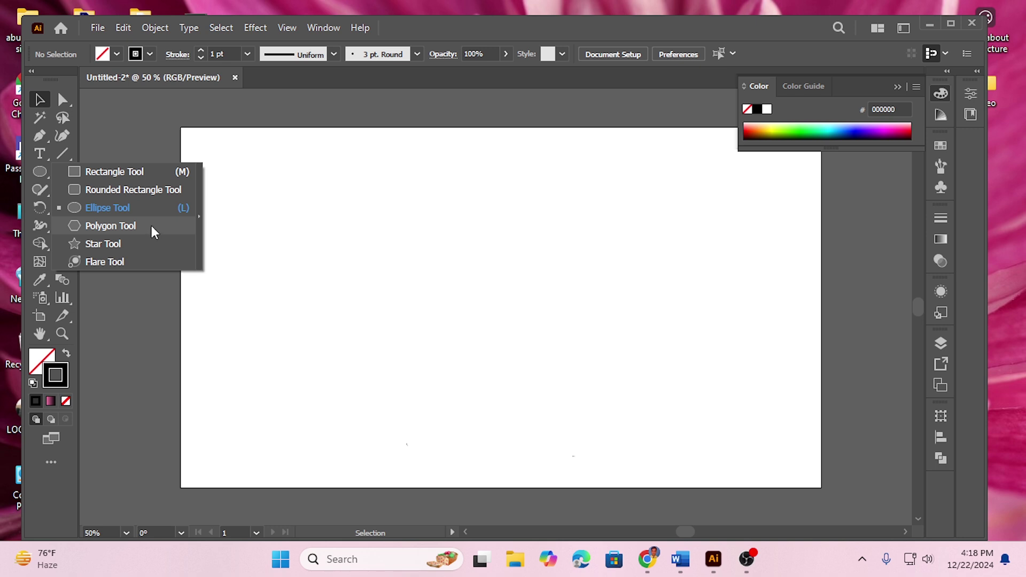
left_click(130, 224)
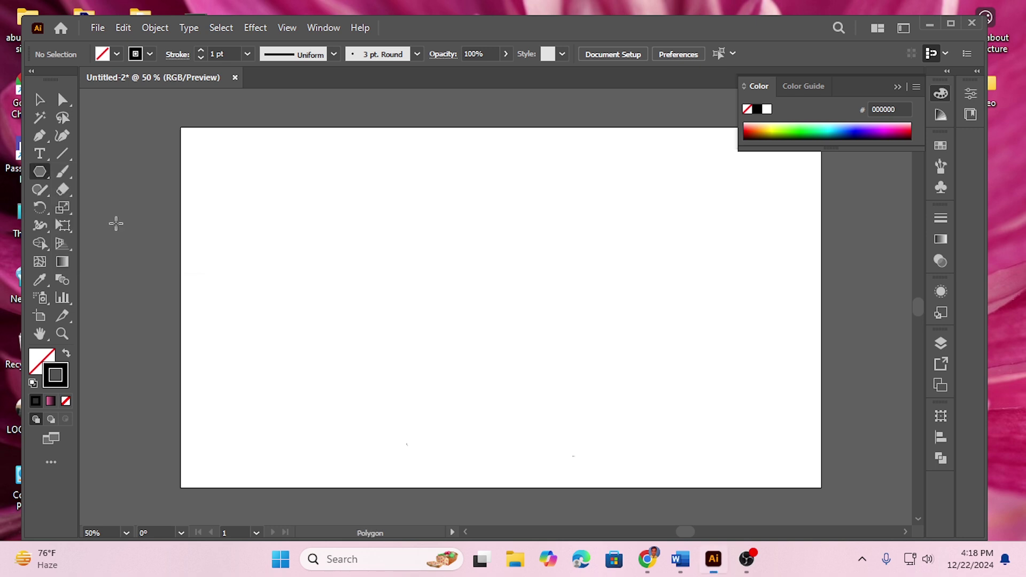
left_click_drag(329, 226, 405, 297)
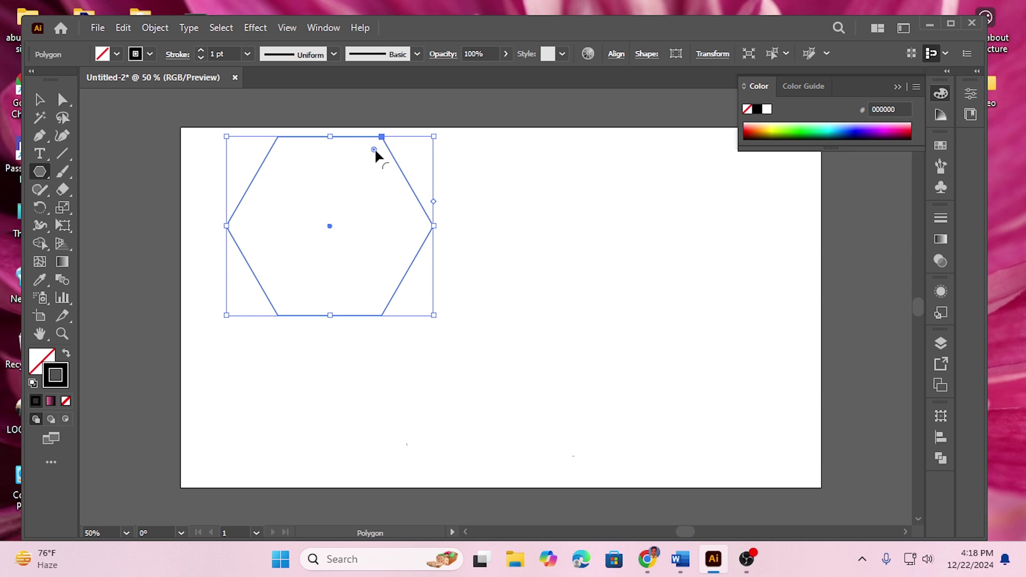
left_click_drag(373, 150, 370, 168)
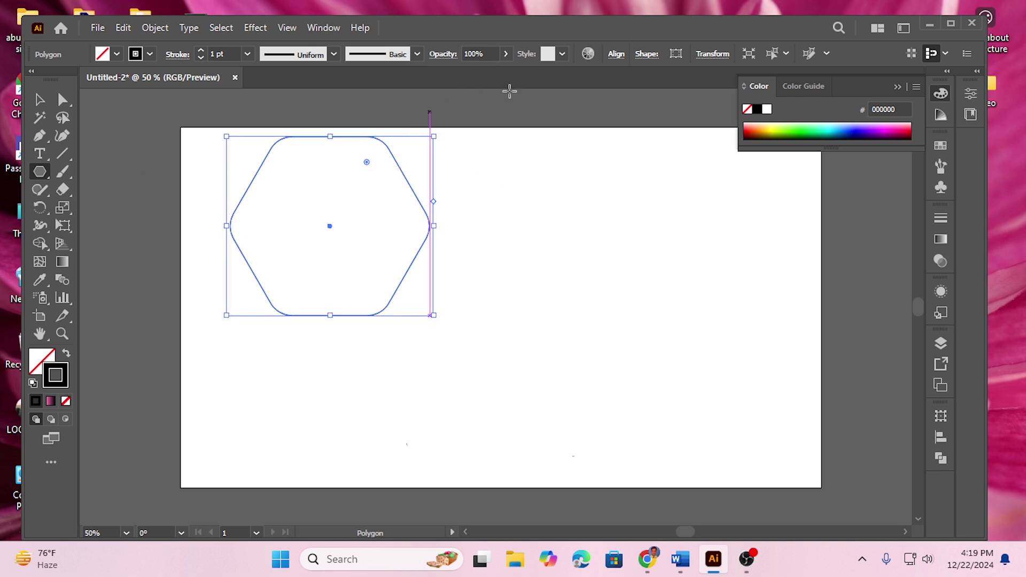
- Centre the rounded hexagon horizontally and vertically on the artboard
left_click(616, 54)
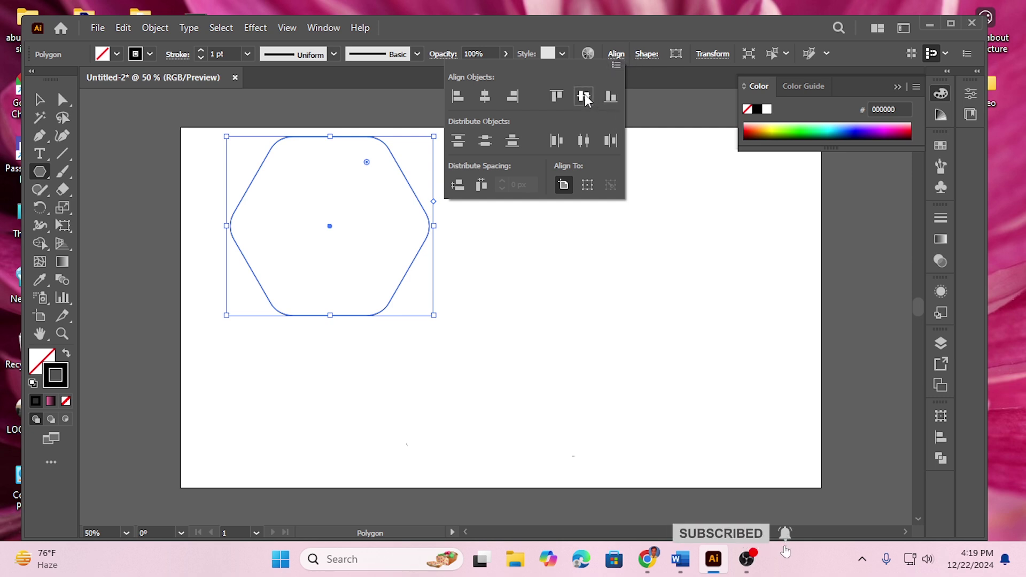
left_click(504, 97)
left_click(480, 95)
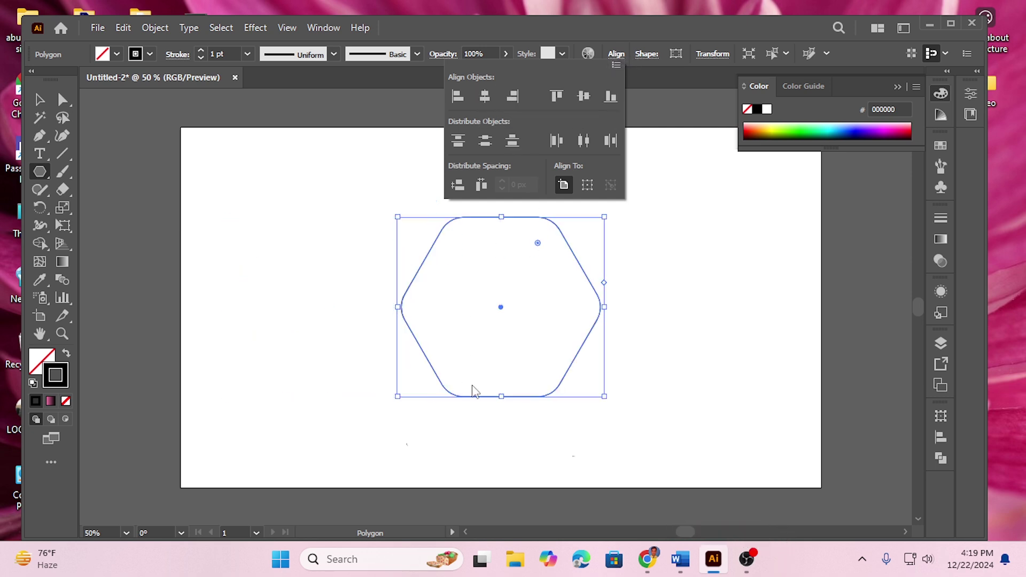
left_click(616, 57)
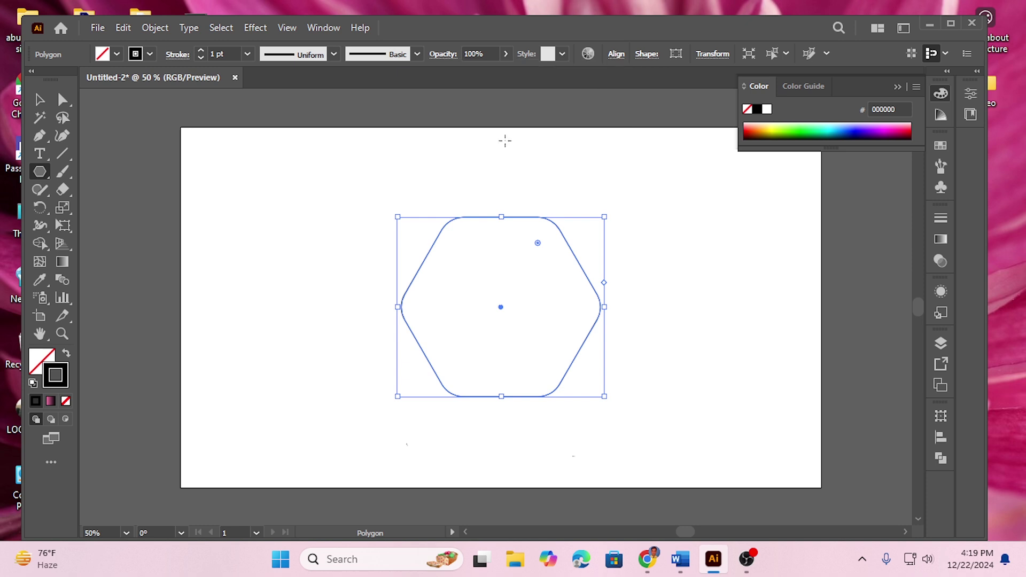
- Draw a small circle with the Ellipse tool beside the hexagon and scale it down from its centre
left_click(40, 176)
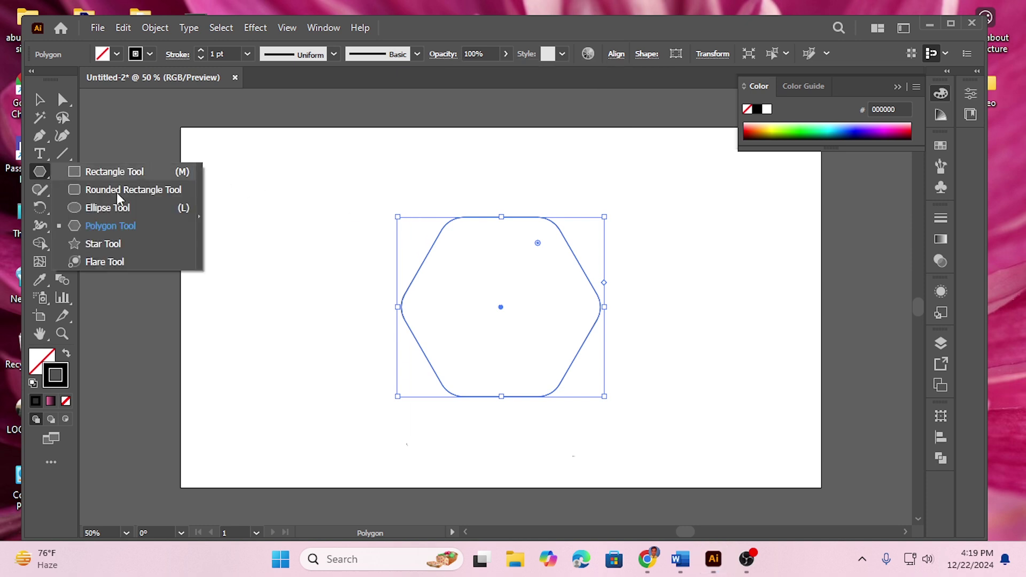
left_click(107, 208)
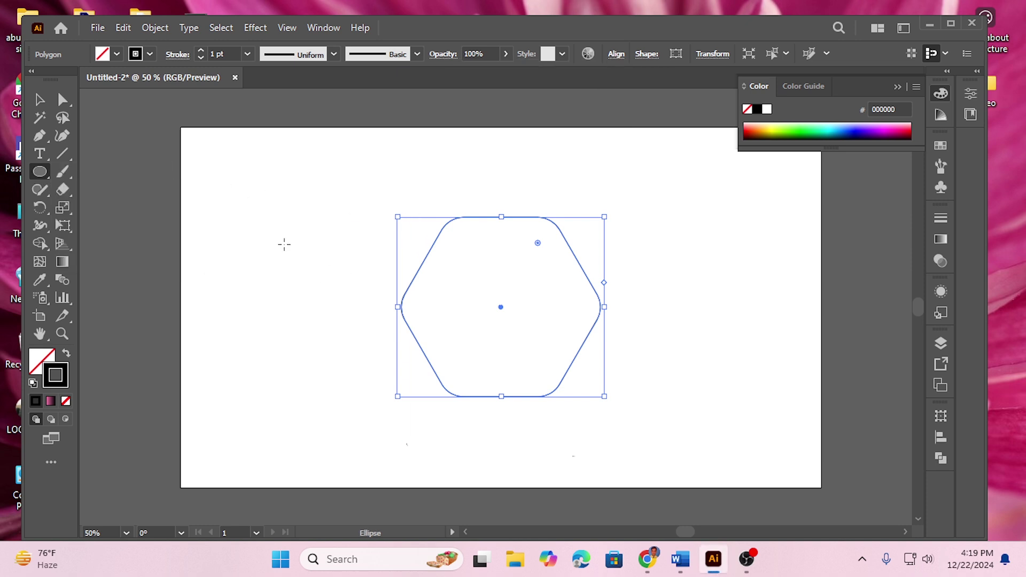
key("alt")
left_click_drag(268, 228, 299, 260)
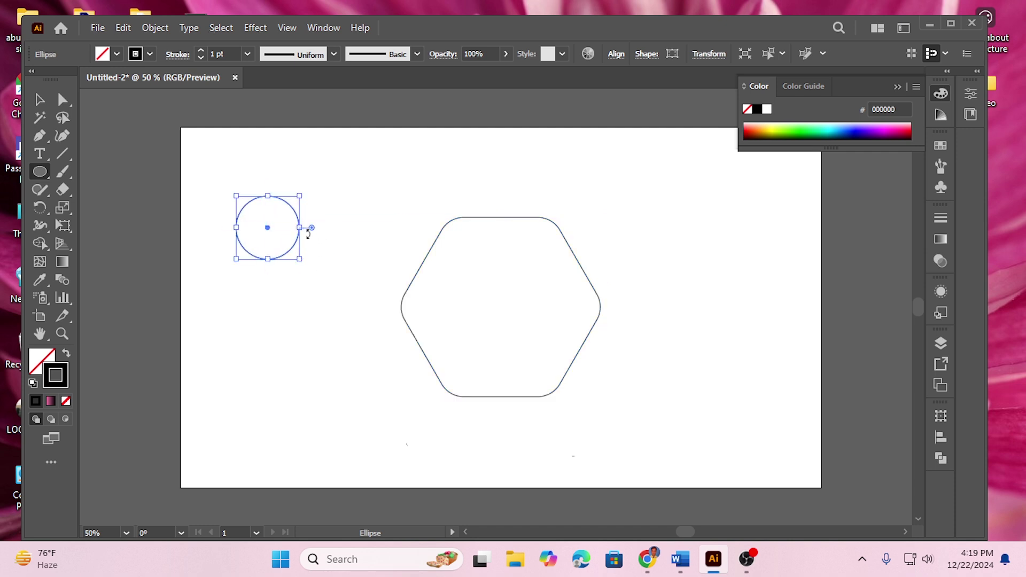
key("alt")
left_click_drag(302, 259, 293, 217)
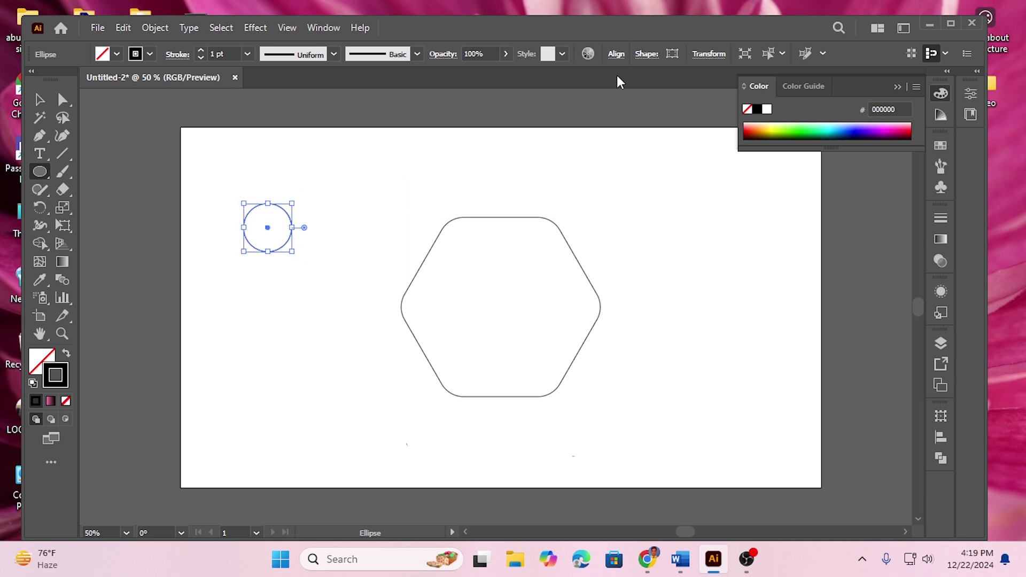
- Centre the small circle horizontally and vertically on the artboard, inside the hexagon, and deselect it
left_click(616, 54)
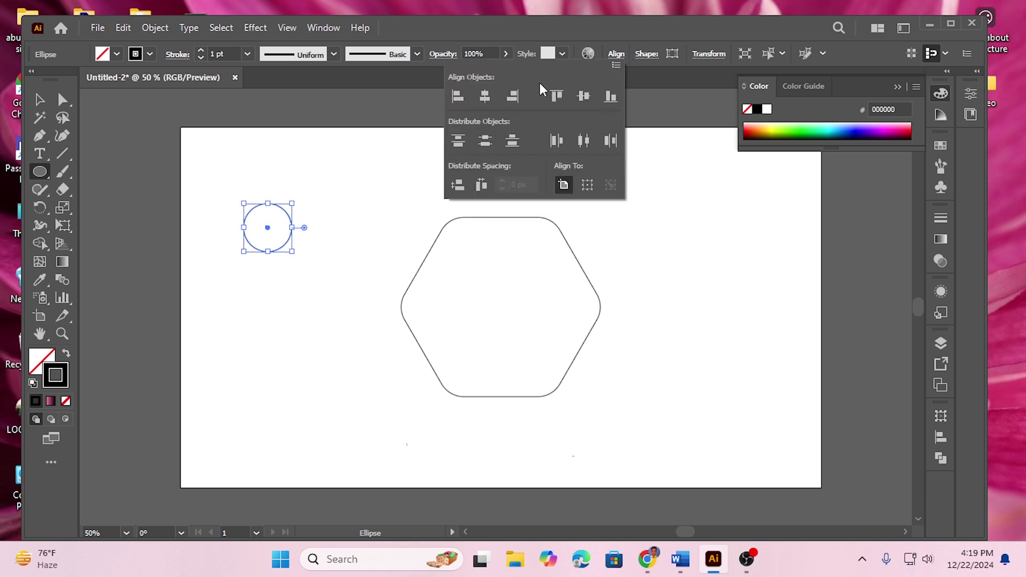
left_click(485, 95)
left_click(584, 96)
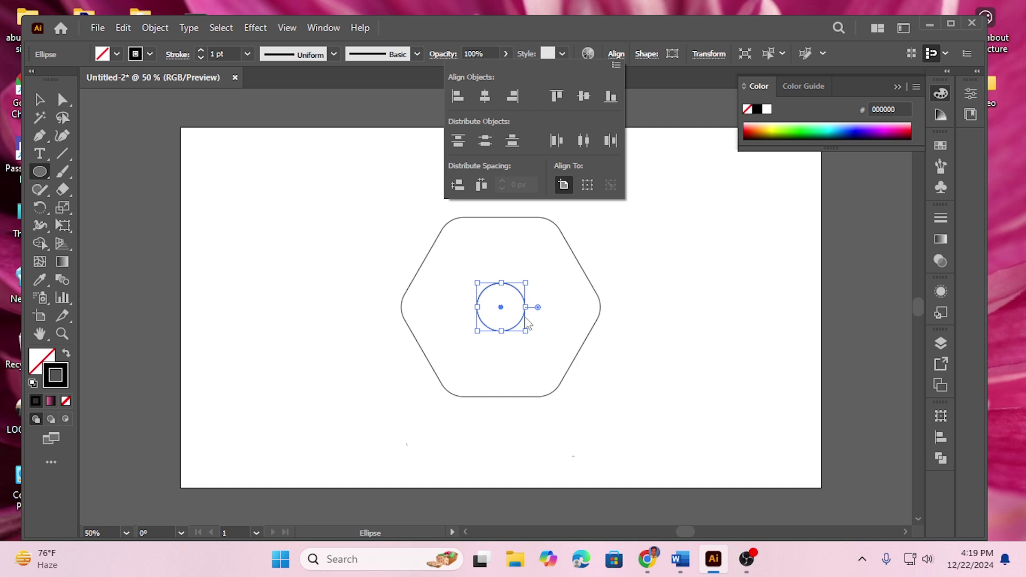
left_click(37, 101)
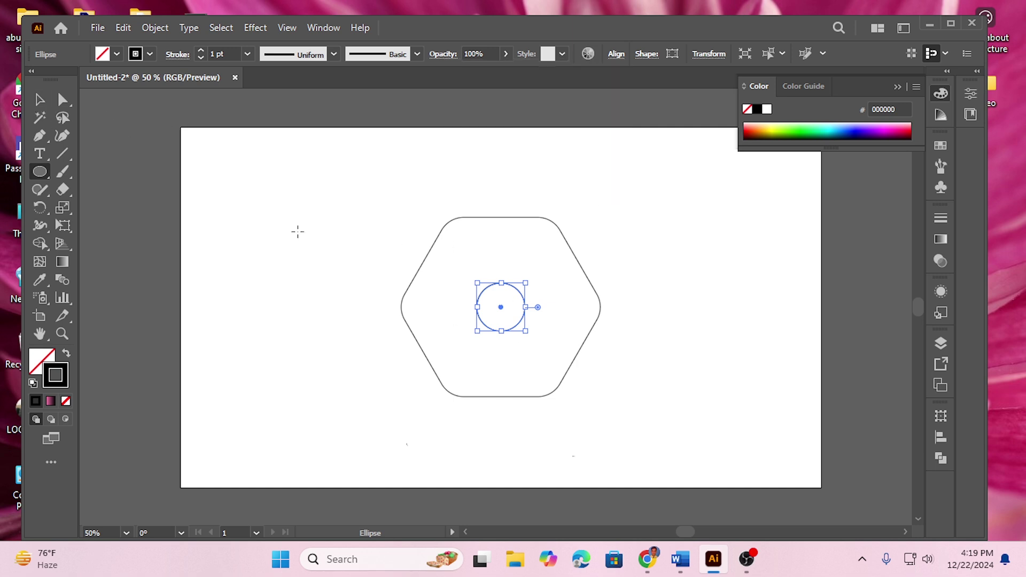
left_click(40, 100)
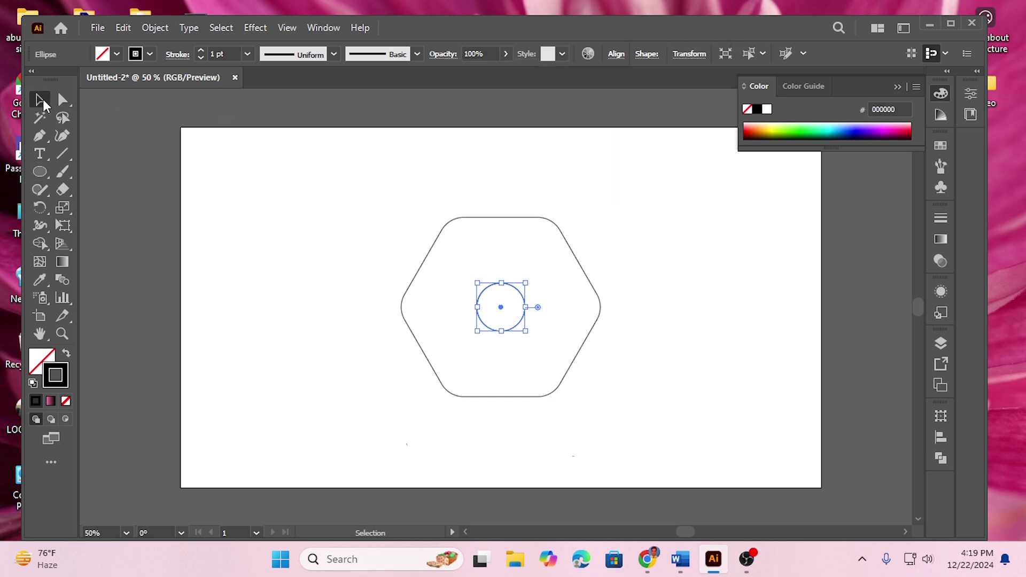
left_click(255, 229)
left_click_drag(330, 210, 601, 381)
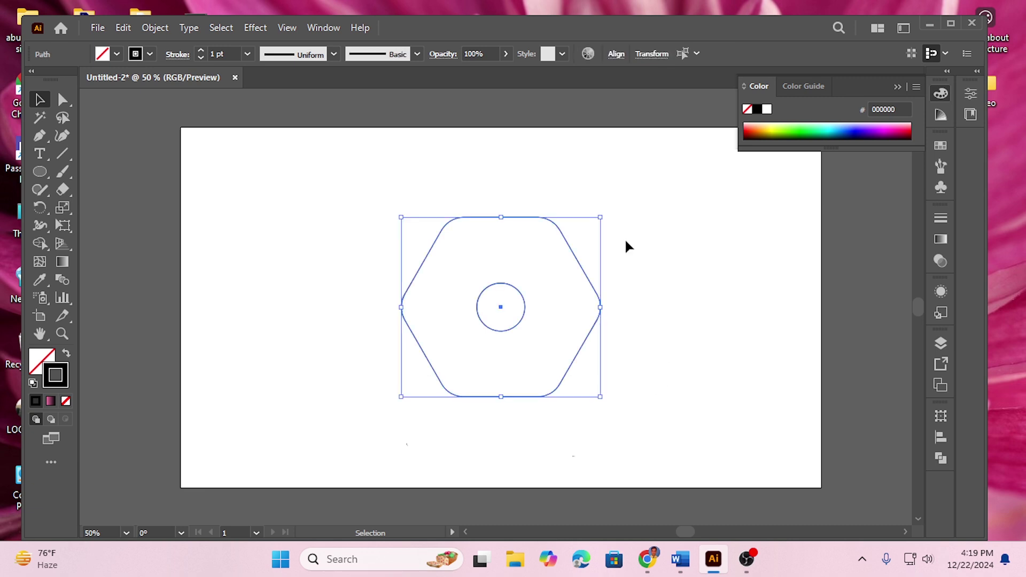
left_click(644, 307)
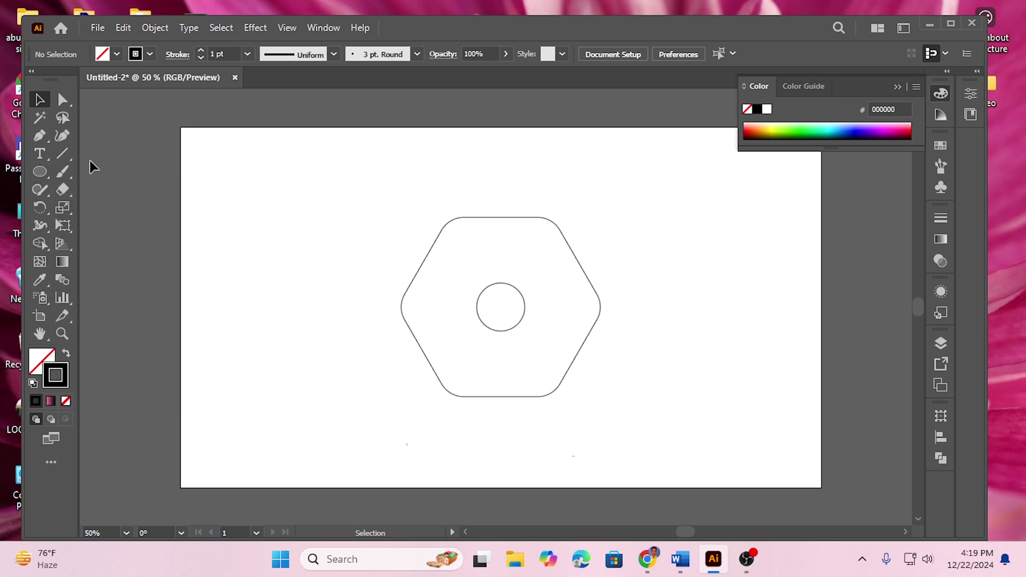
- Draw an upward-arching curve with the Pen tool from the circle's upper-right edge to the hexagon's left corner
left_click(39, 136)
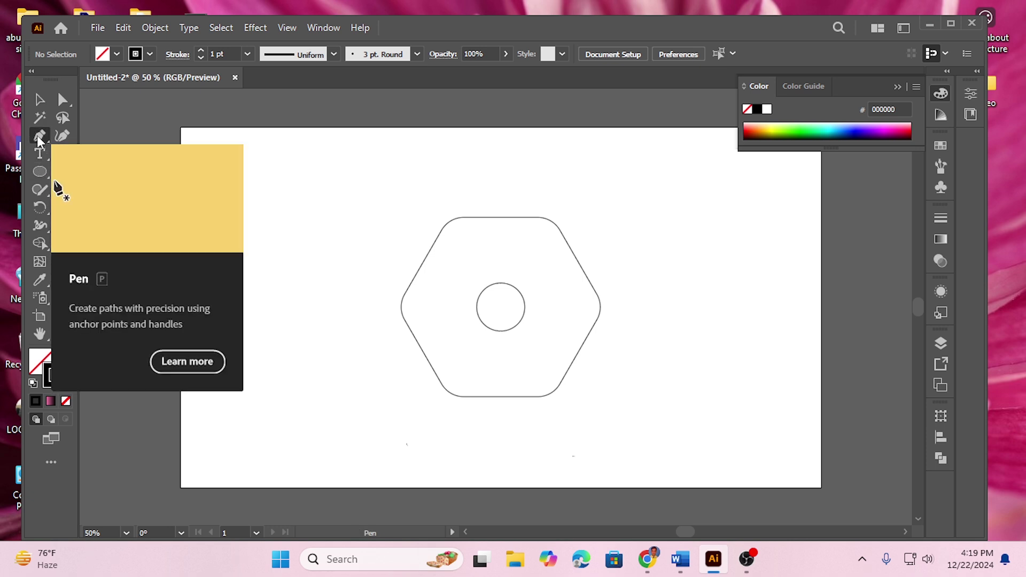
left_click(517, 289)
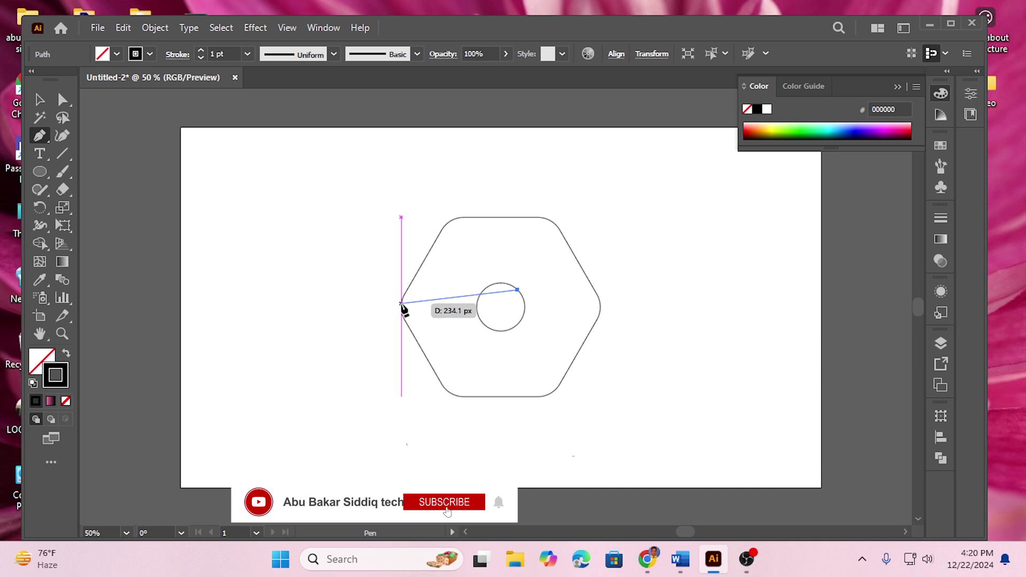
left_click_drag(402, 304, 347, 396)
left_click(40, 99)
left_click(302, 262)
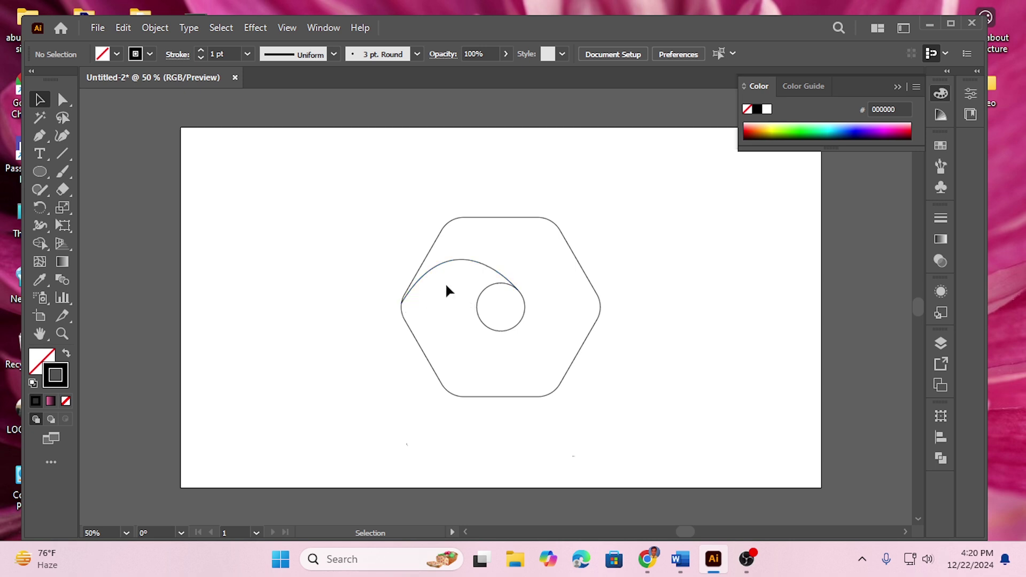
left_click_drag(320, 217, 628, 420)
left_click(334, 270)
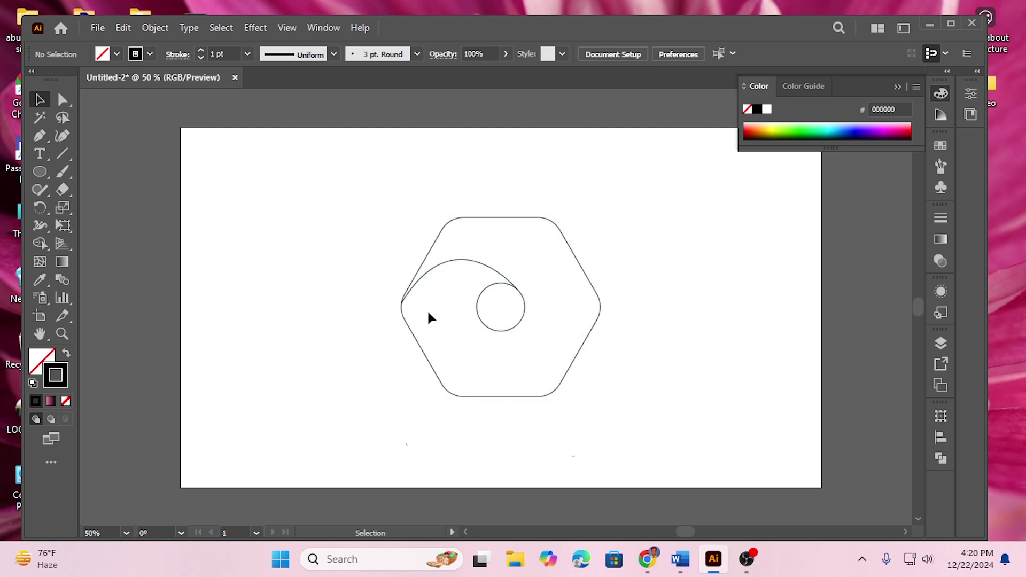
- Create a copy of the curve rotated 60° about the circle's centre, and deselect it
left_click(461, 263)
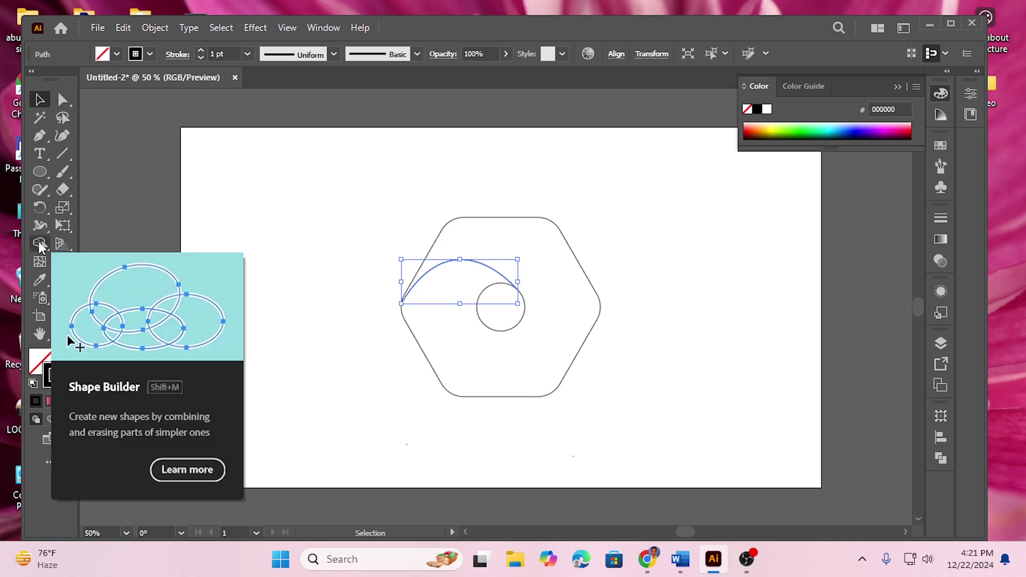
left_click(42, 207)
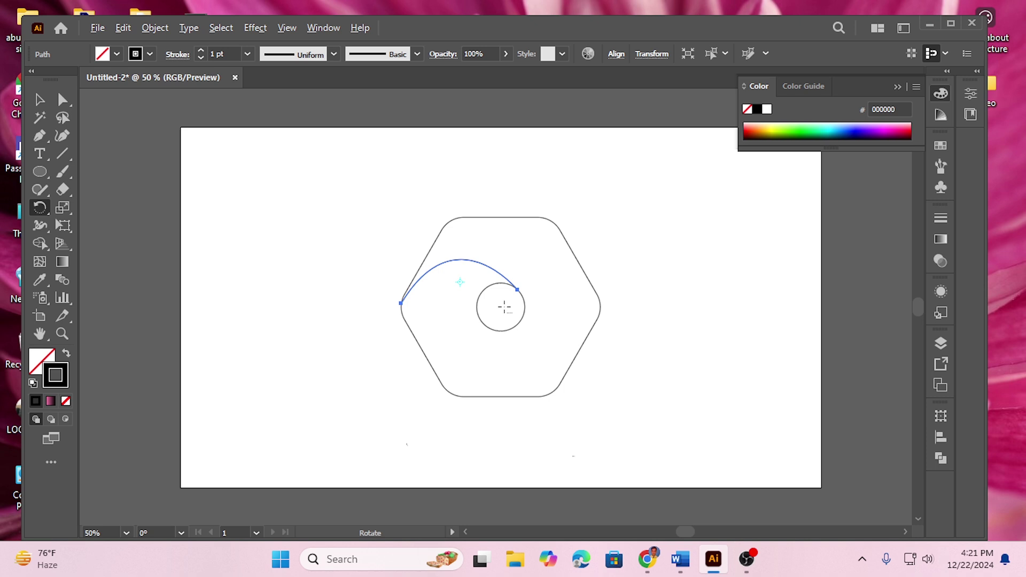
key("alt")
key("alt")
left_click(500, 307, "alt")
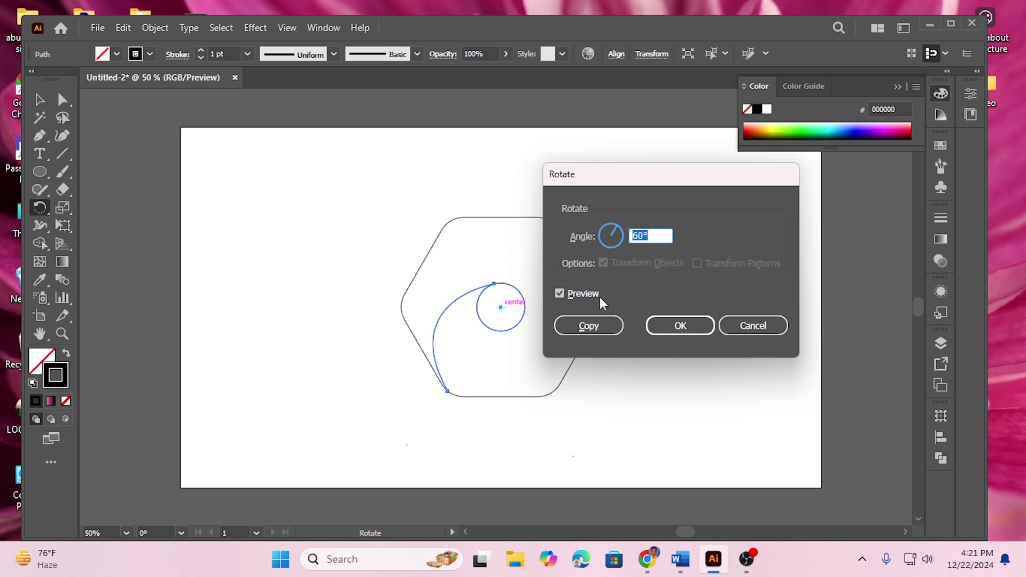
left_click(591, 326)
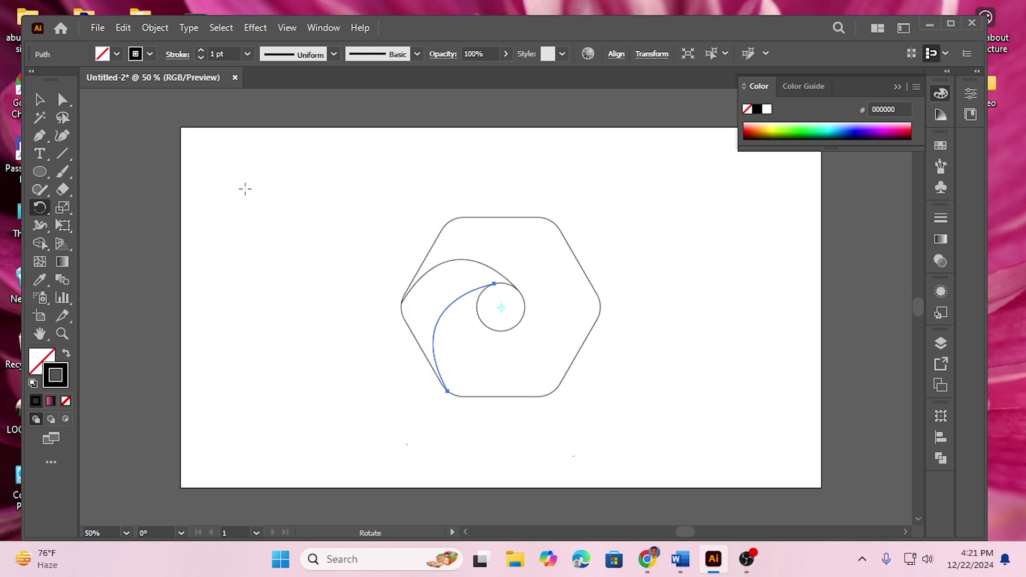
left_click(40, 102)
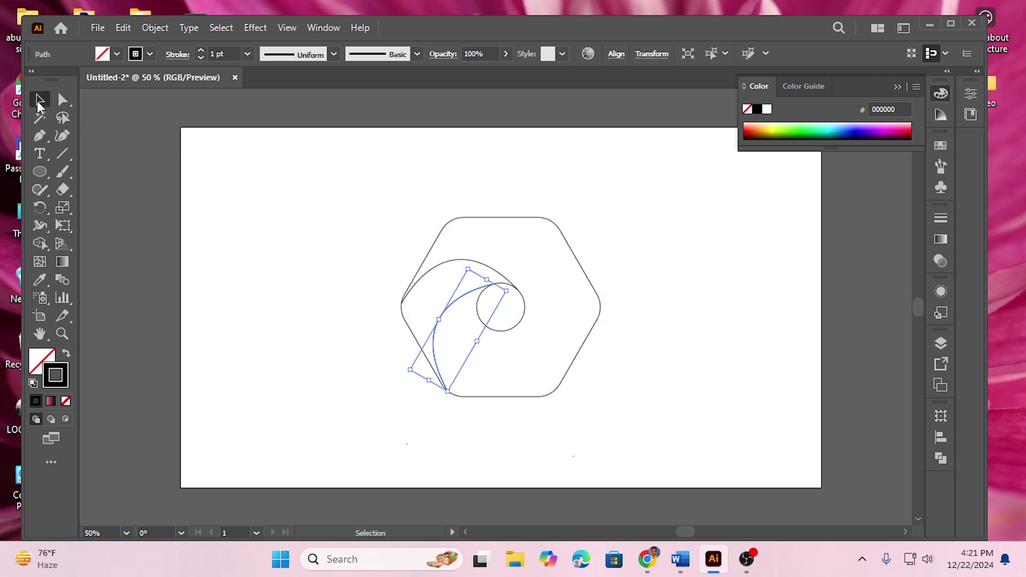
left_click(209, 236)
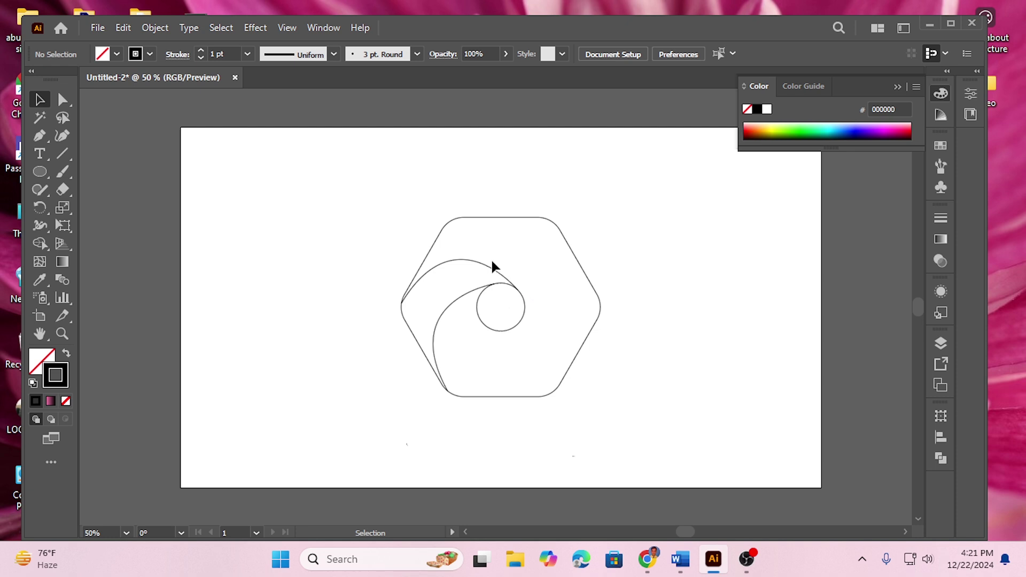
- With Shape Builder, remove the hexagon area outside the two curves and turn the area between them into one blade shape; deselect
mouse_move(364, 207)
left_mouse_down()
mouse_move(479, 325)
mouse_move(623, 400)
left_mouse_up()
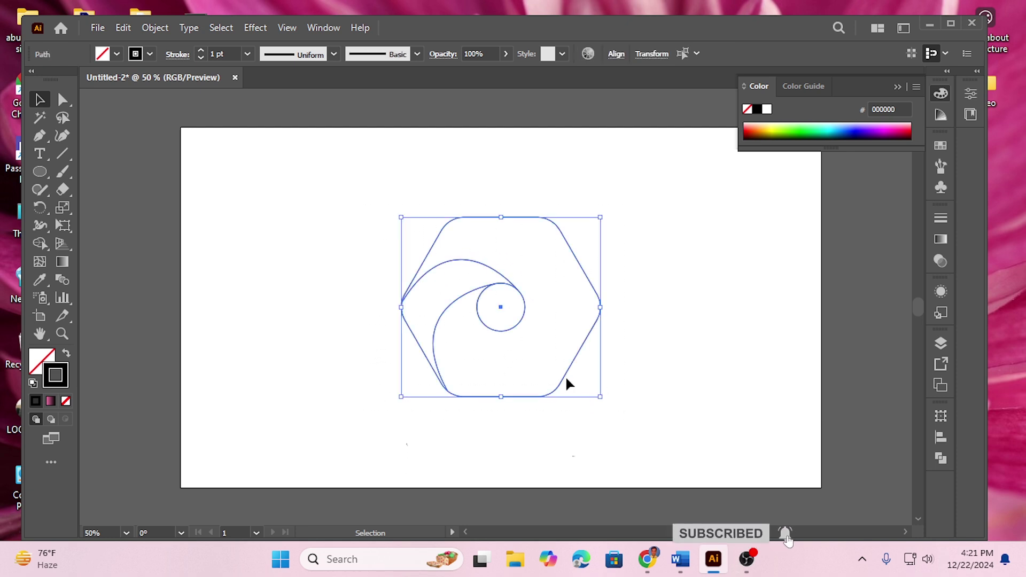
left_click(41, 243)
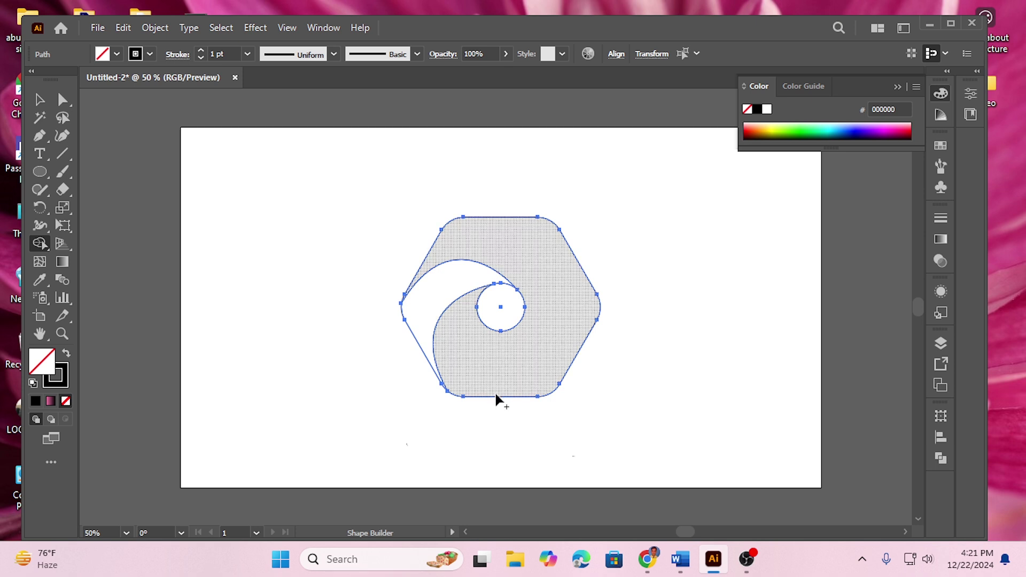
key("alt")
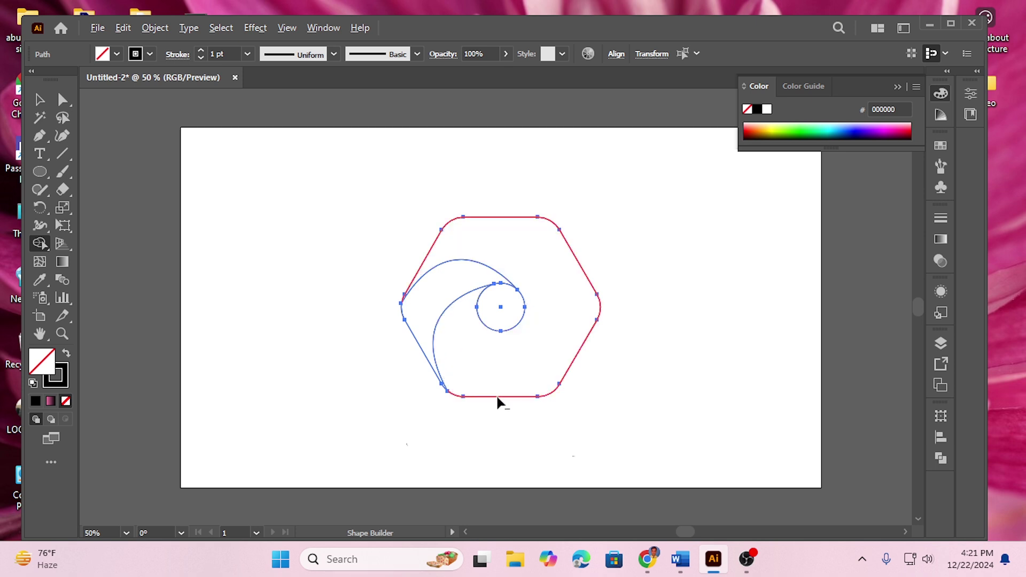
left_click(498, 397, "alt")
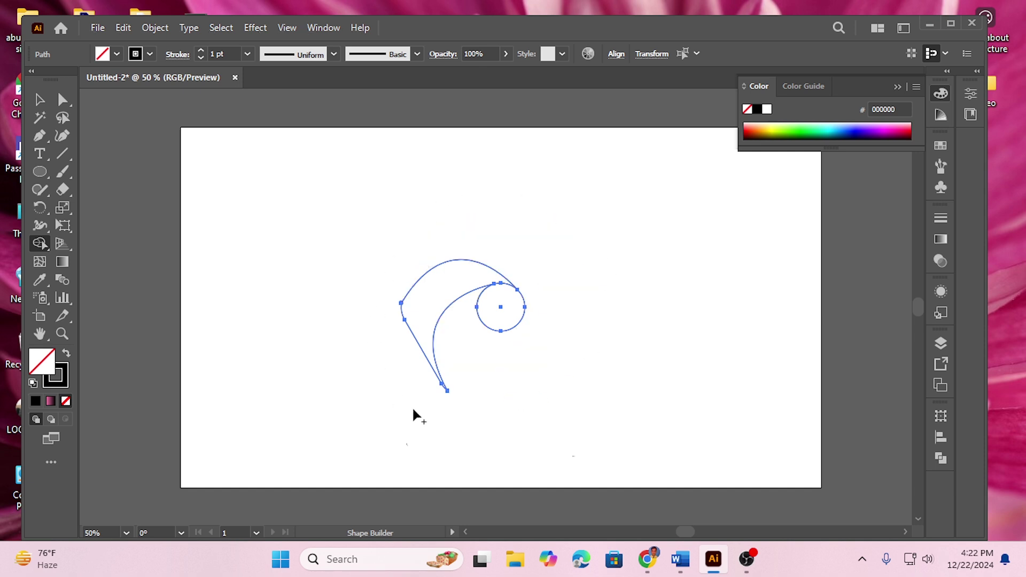
left_click(440, 290)
left_click(39, 101)
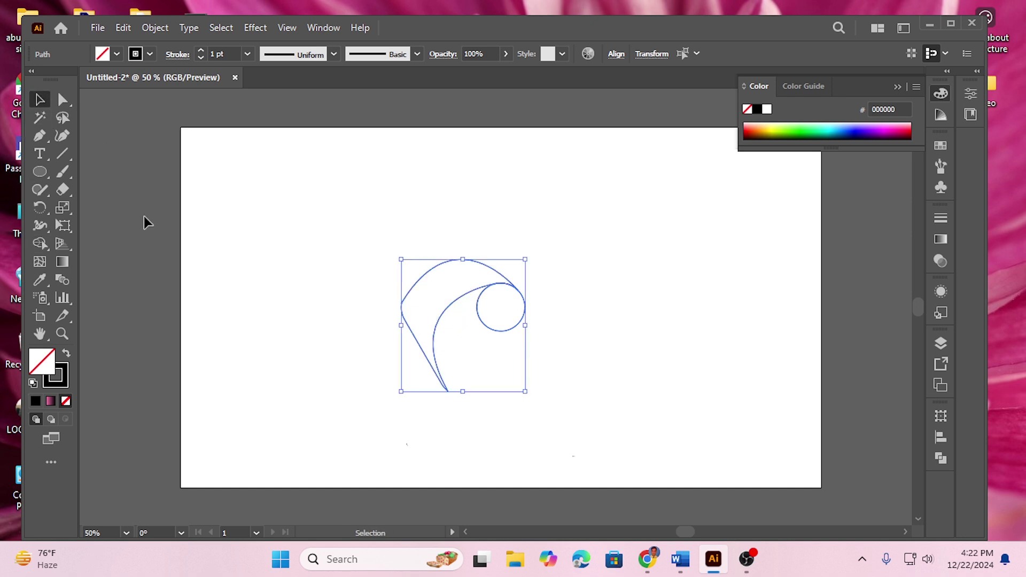
left_click(296, 262)
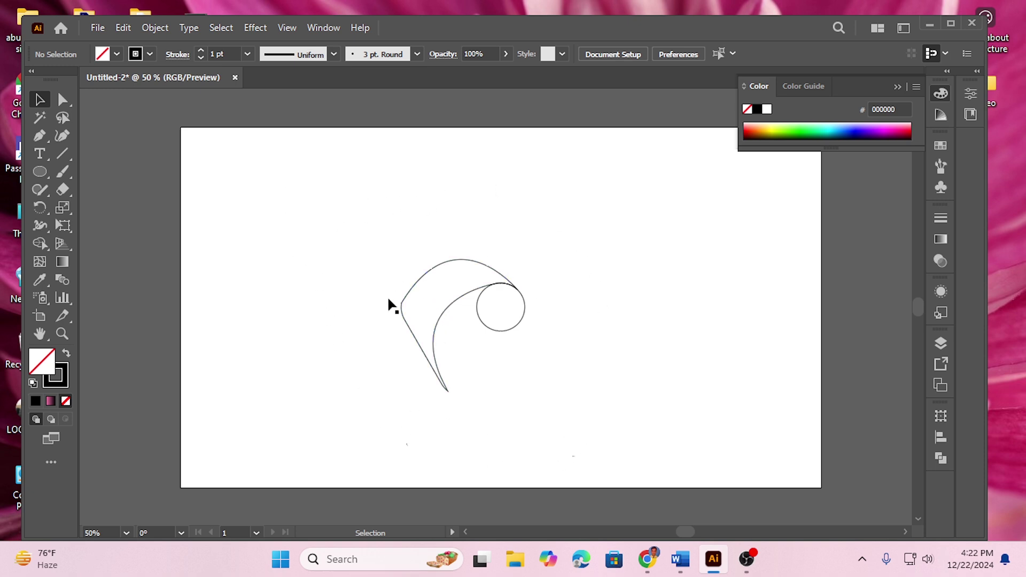
- Try to rotate a copy of the unfilled blade 60° about the circle's centre and repeat it four times around the circle
left_click_drag(340, 269, 451, 366)
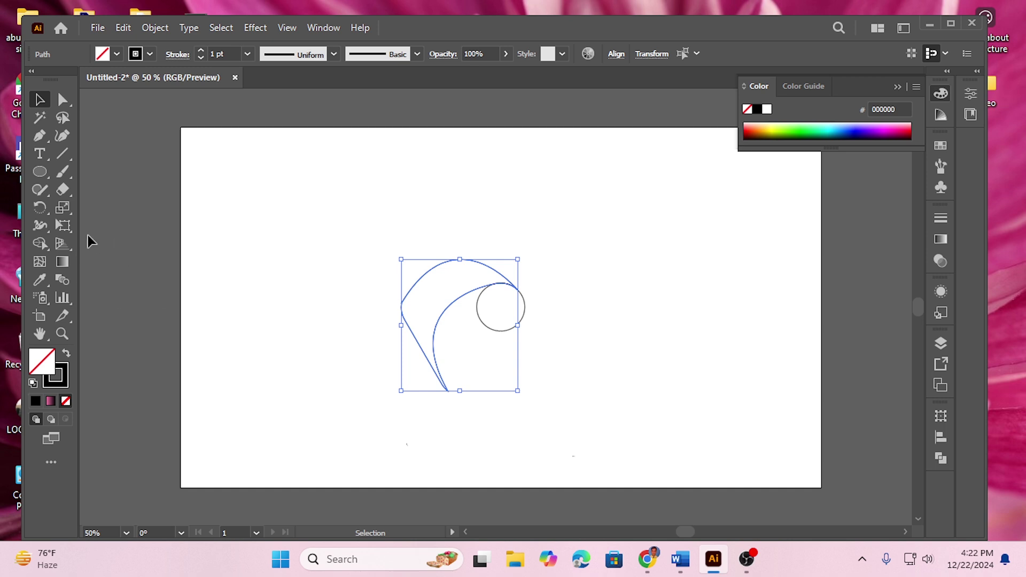
left_click(35, 210)
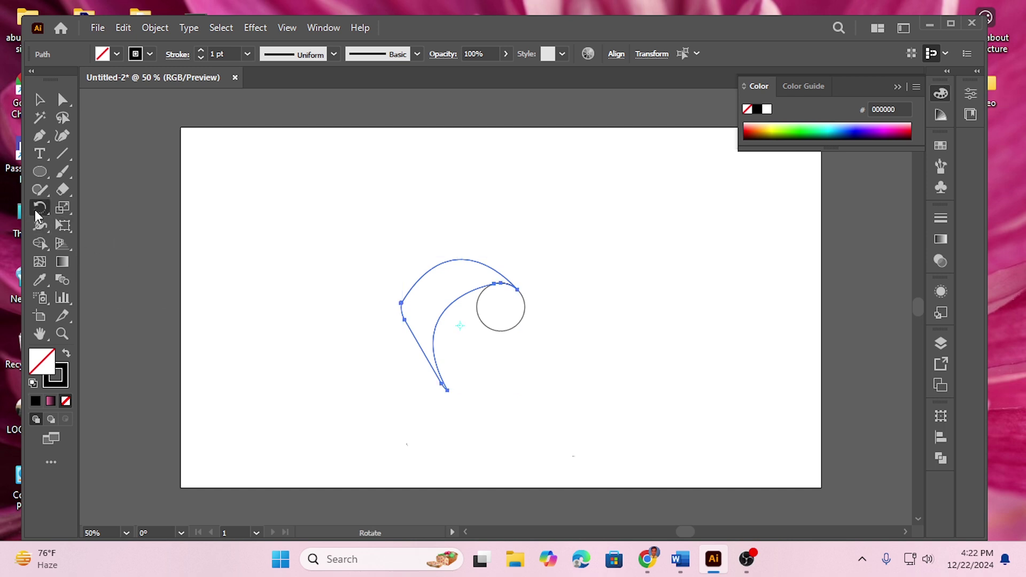
left_click(499, 306, "alt")
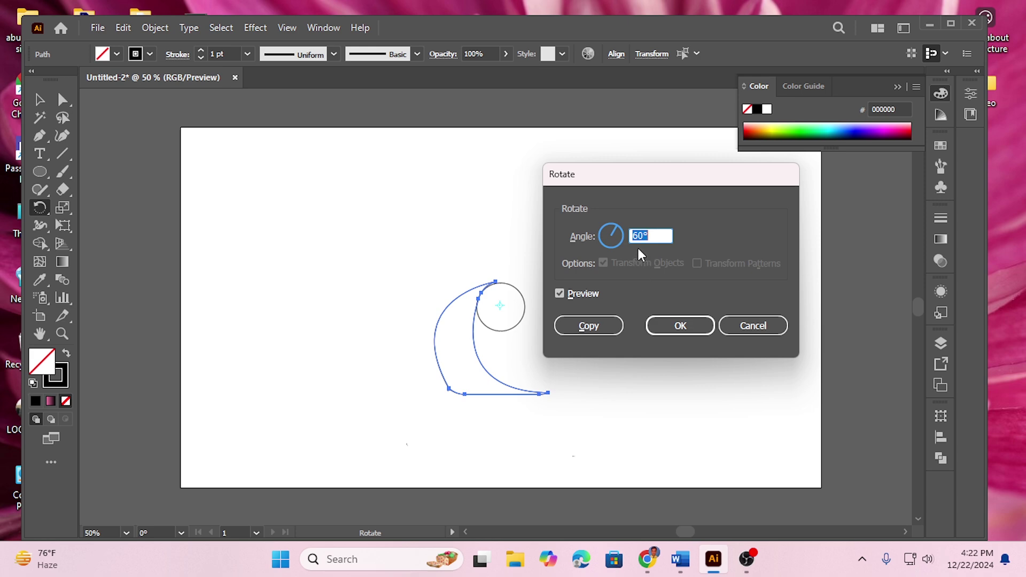
left_click(590, 327)
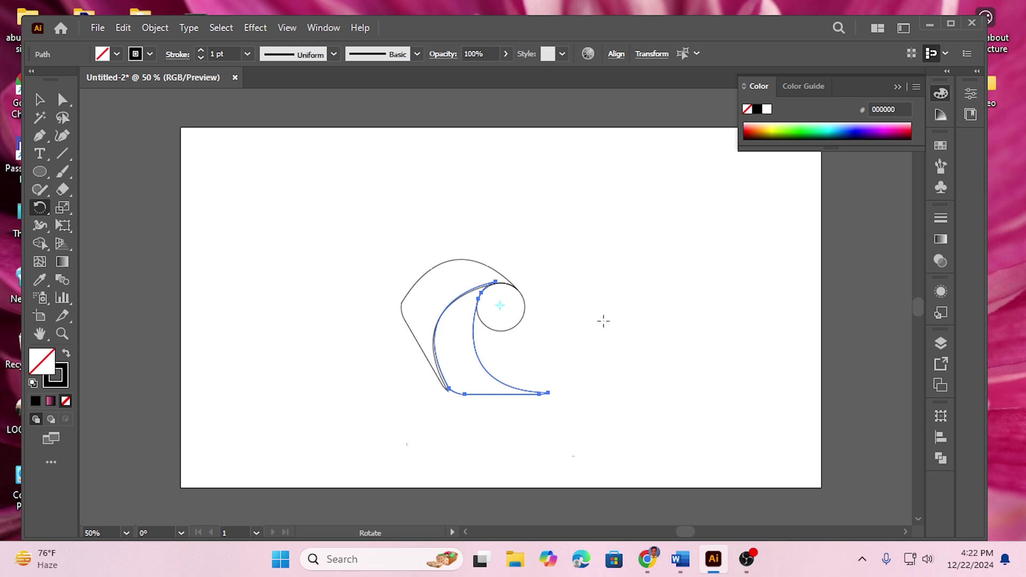
key("ctrl")
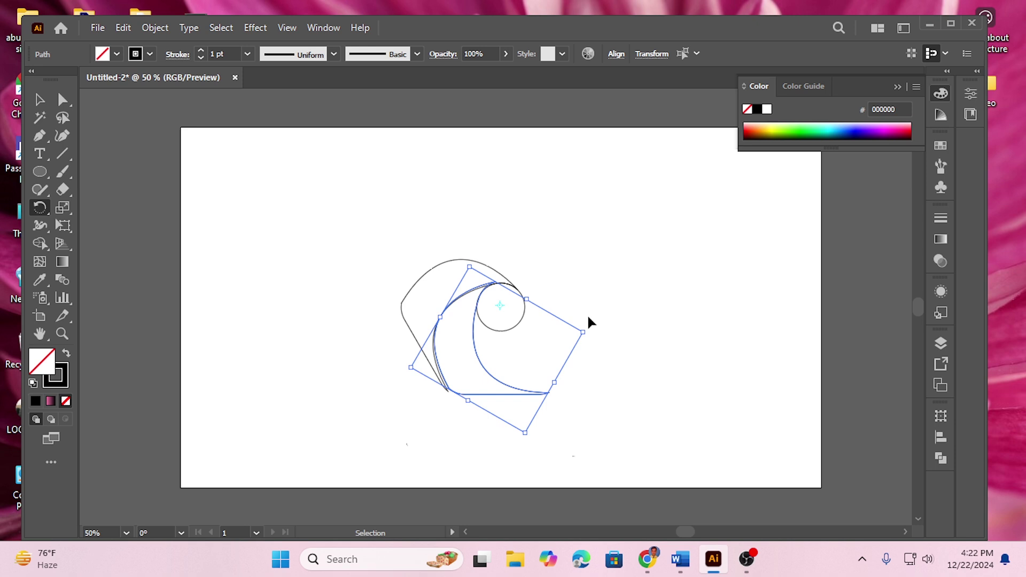
key("ctrl+d")
key("ctrl+d")
key("ctrl+d")
key("ctrl+d")
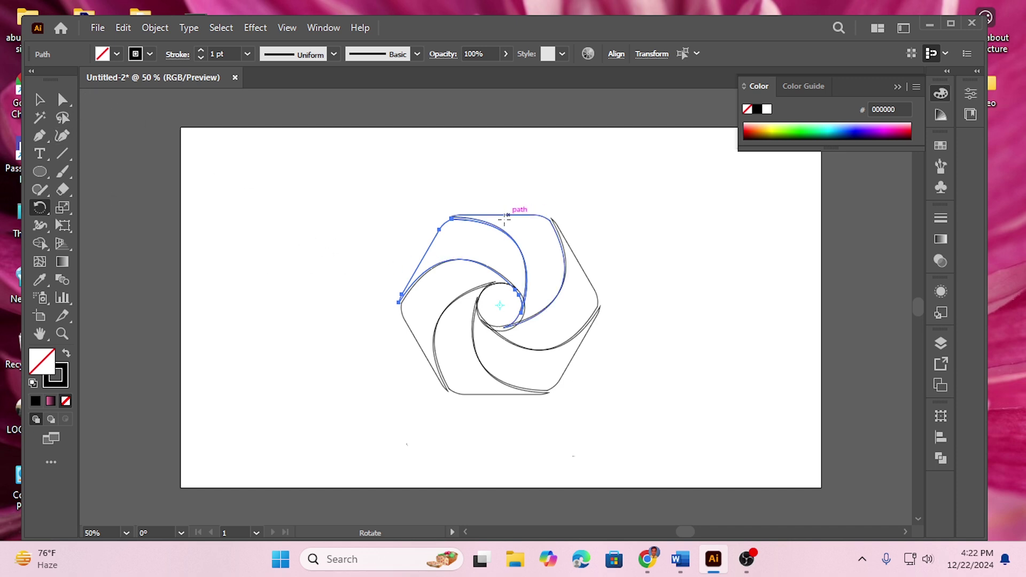
- Undo all the rotated blade copies back to the single blade and circle, and deselect
key("ctrl+z")
key("ctrl+z")
key("ctrl+z")
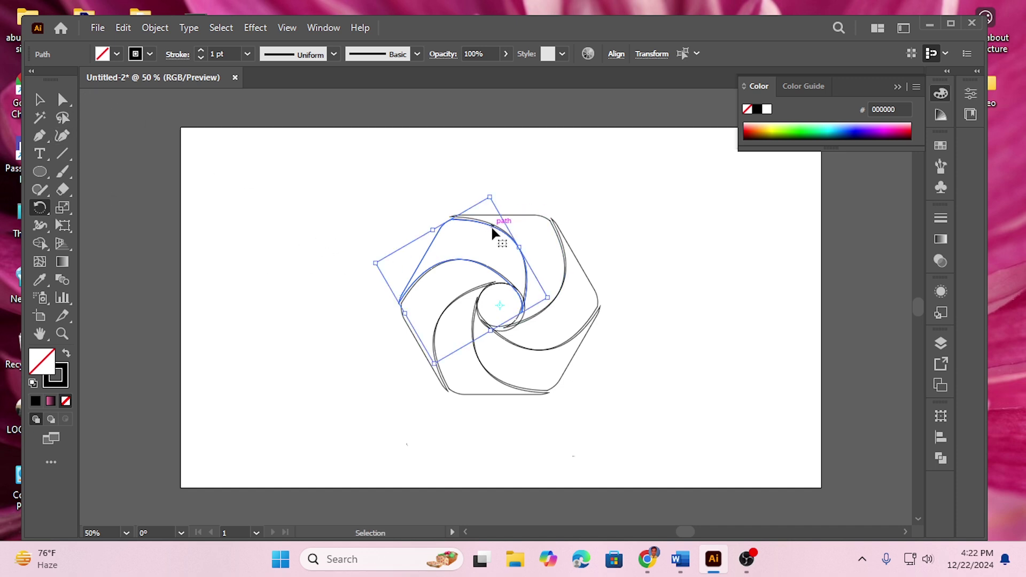
key("ctrl+z")
key("ctrl+z")
key("ctrl+z")
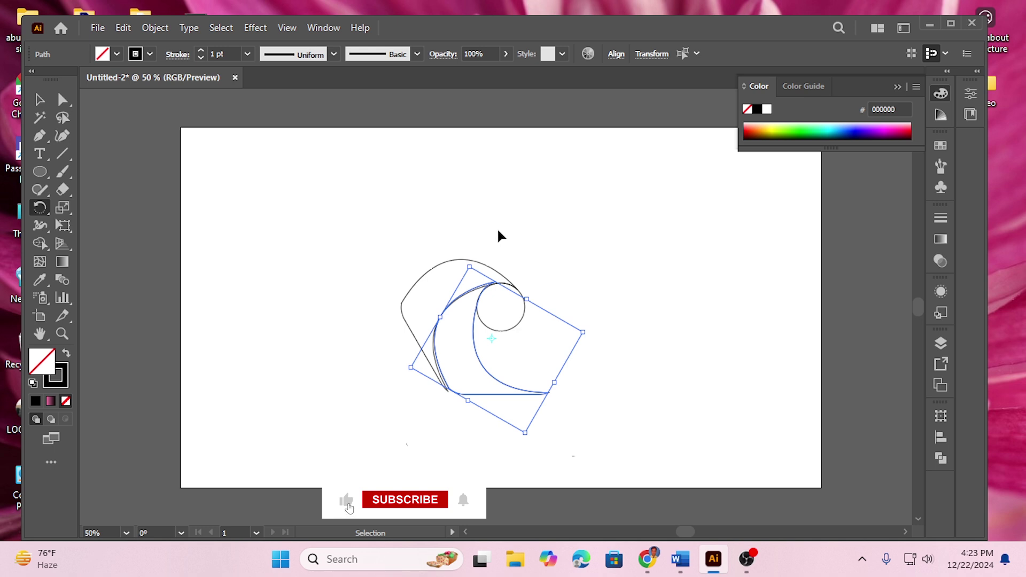
left_click(40, 100)
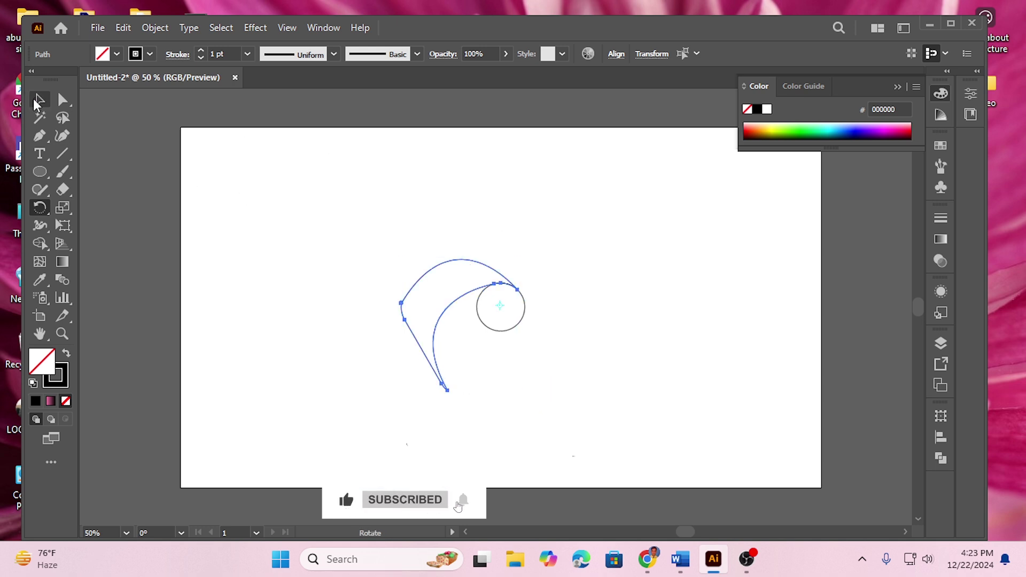
left_click(199, 193)
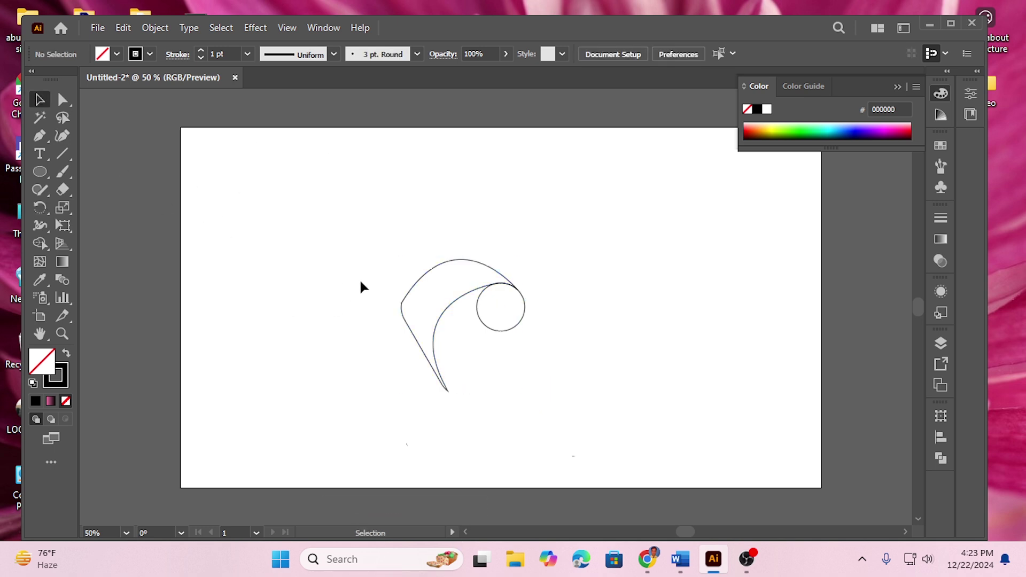
- Fill the blade with a linear white-to-black gradient preset and deselect it
left_click_drag(359, 282, 447, 347)
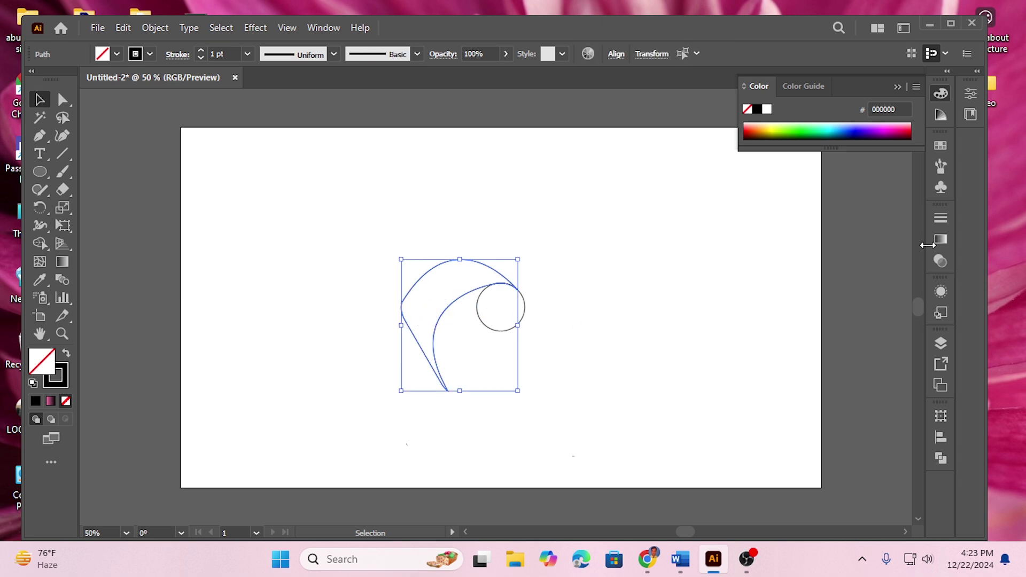
left_click(941, 238)
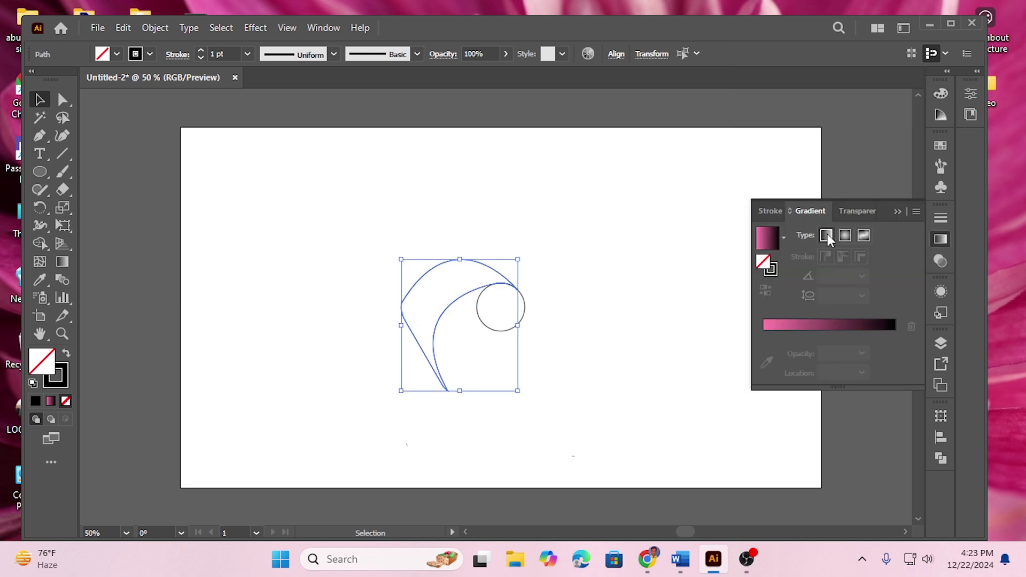
left_click(784, 236)
scroll(687, 267, "up", 1)
left_click(690, 267)
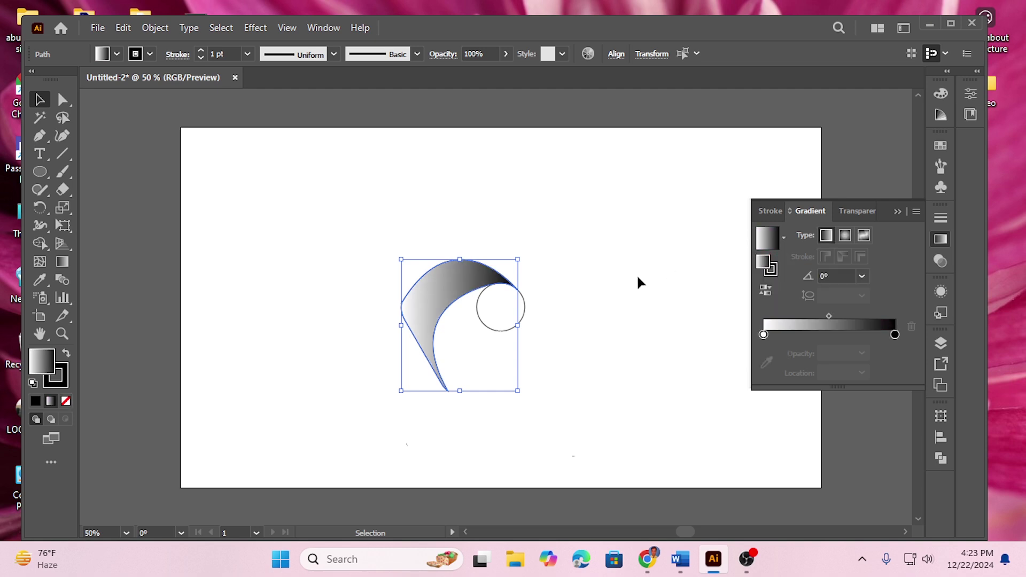
left_click(604, 265)
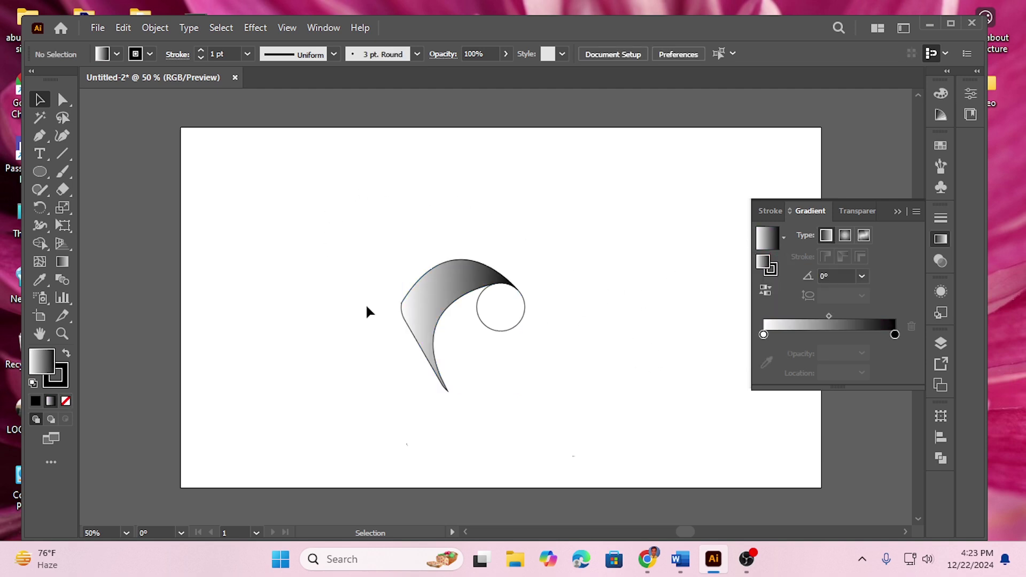
- Create a copy of the gradient-filled blade rotated 60° about the circle's centre
left_click_drag(326, 255, 447, 373)
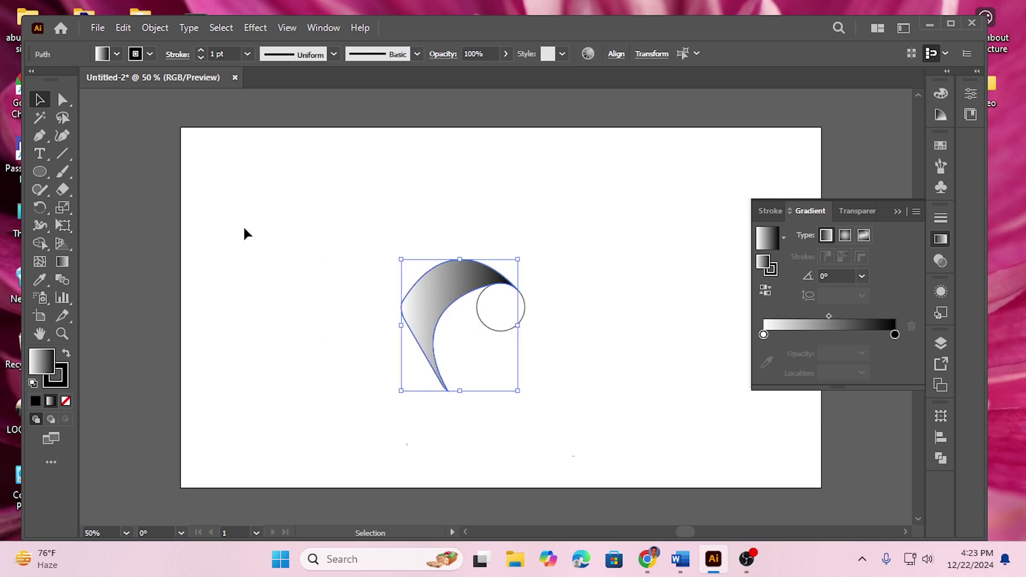
left_click(41, 207)
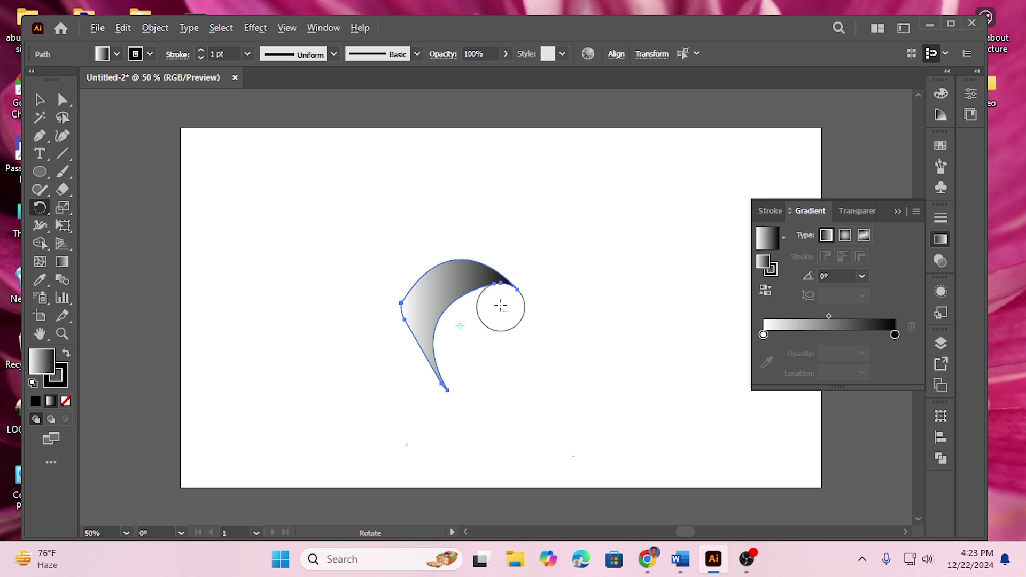
left_click(500, 305, "alt")
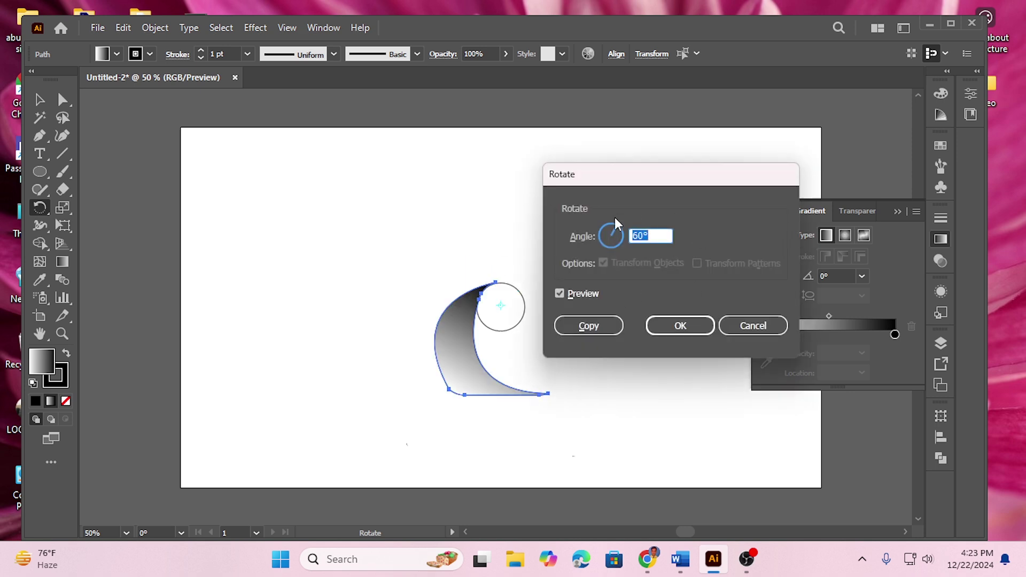
left_click(589, 325)
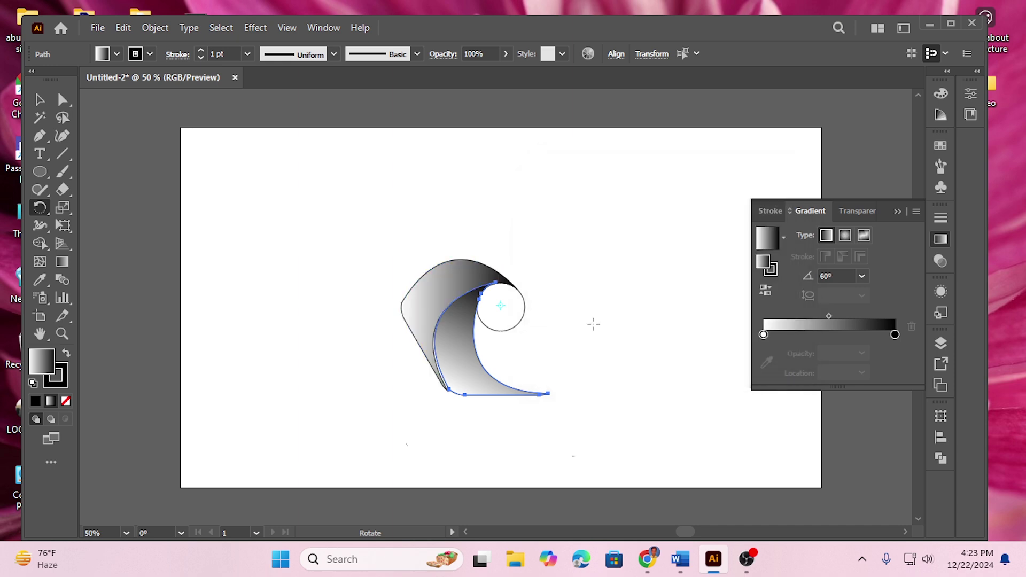
- Repeat the rotated copy four more times to complete the six-blade swirl, and deselect
key("ctrl")
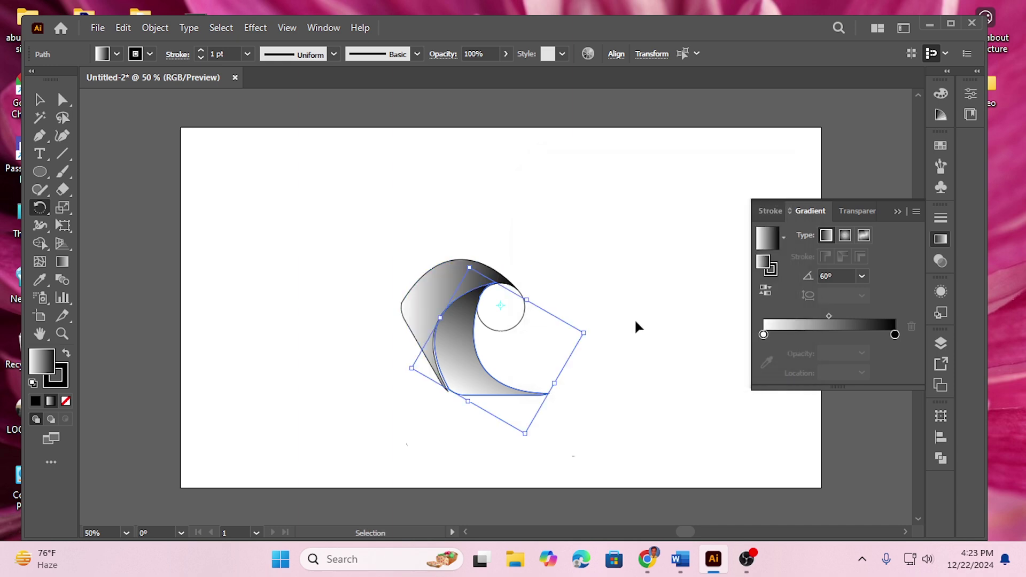
key("ctrl+d")
key("ctrl+d")
key("ctrl+d")
key("ctrl+d")
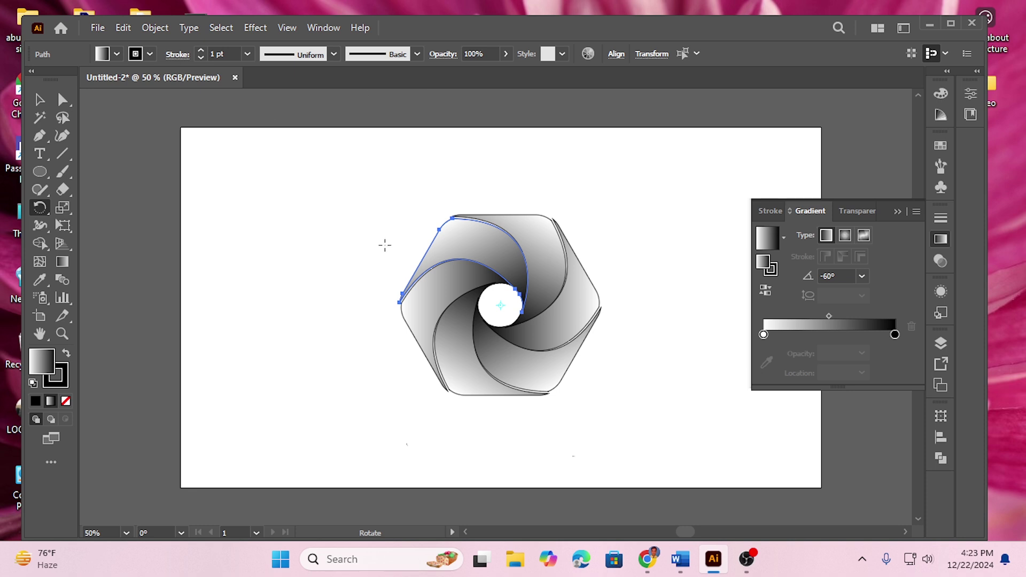
left_click(40, 100)
left_click(168, 199)
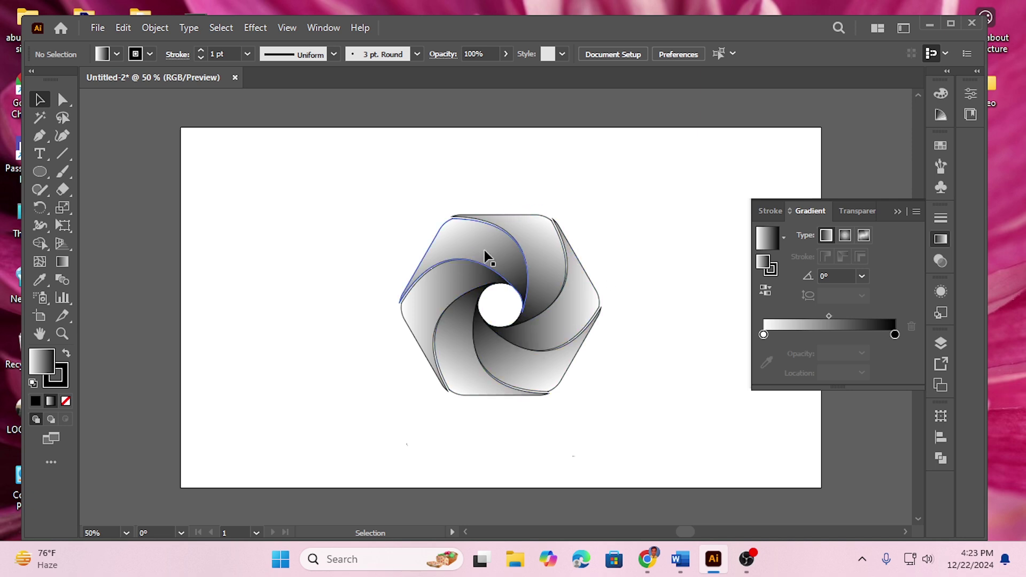
- Change the white gradient stop of the lower-left blade to red
left_click(454, 336)
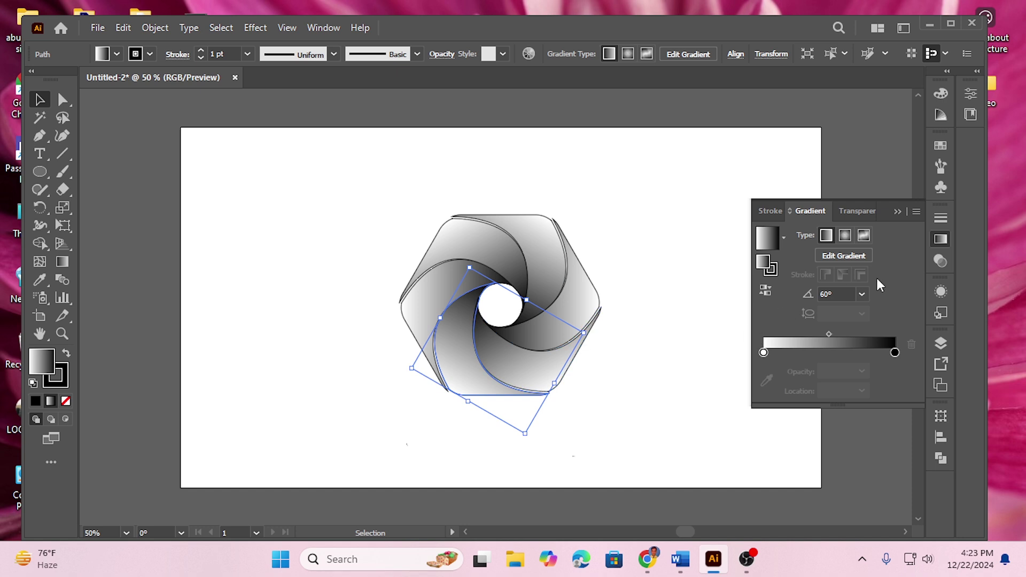
double_click(764, 353)
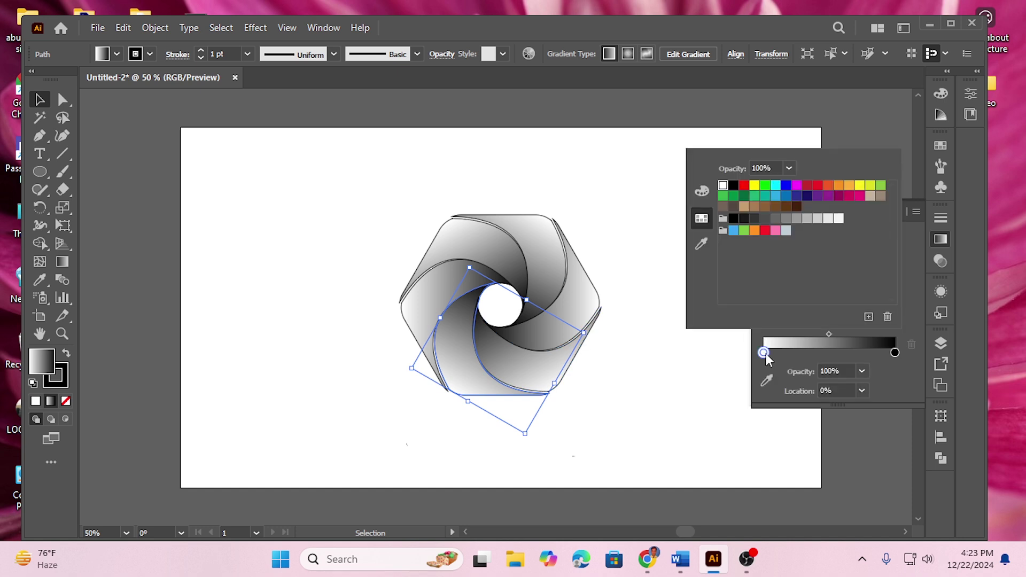
left_click(744, 186)
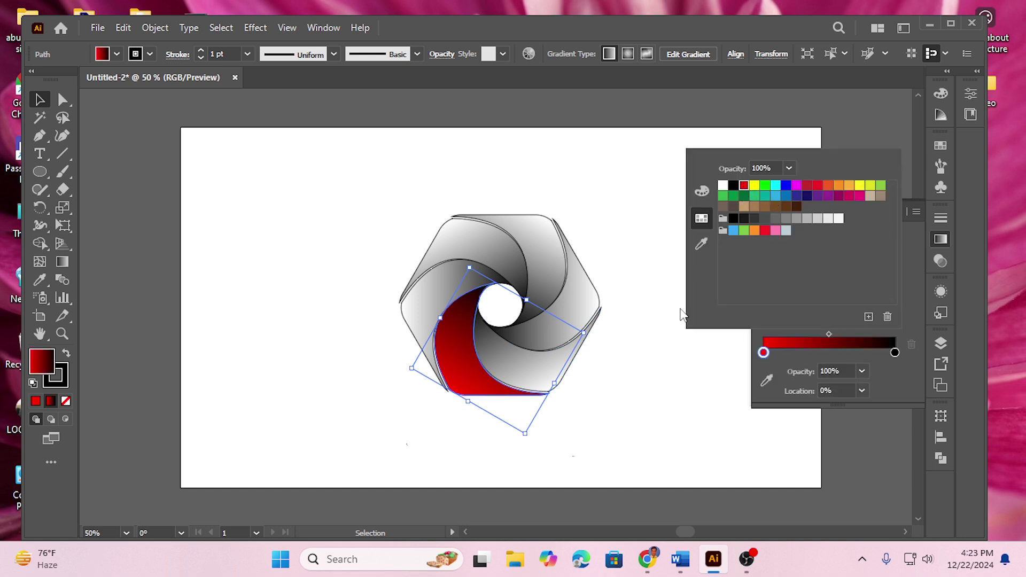
left_click(635, 394)
- Change the white gradient stop of the lower-right blade to magenta
left_click(530, 367)
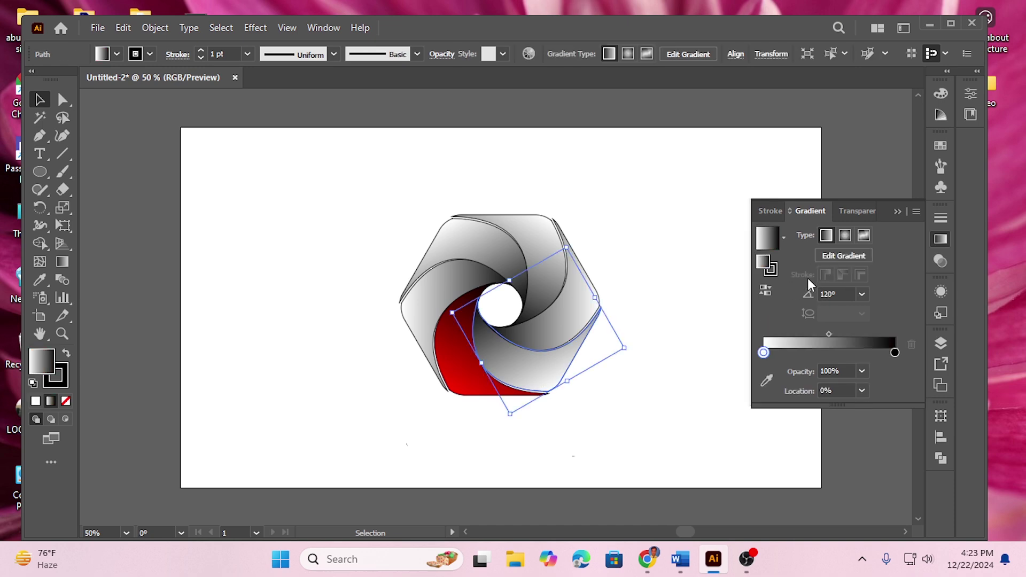
double_click(764, 353)
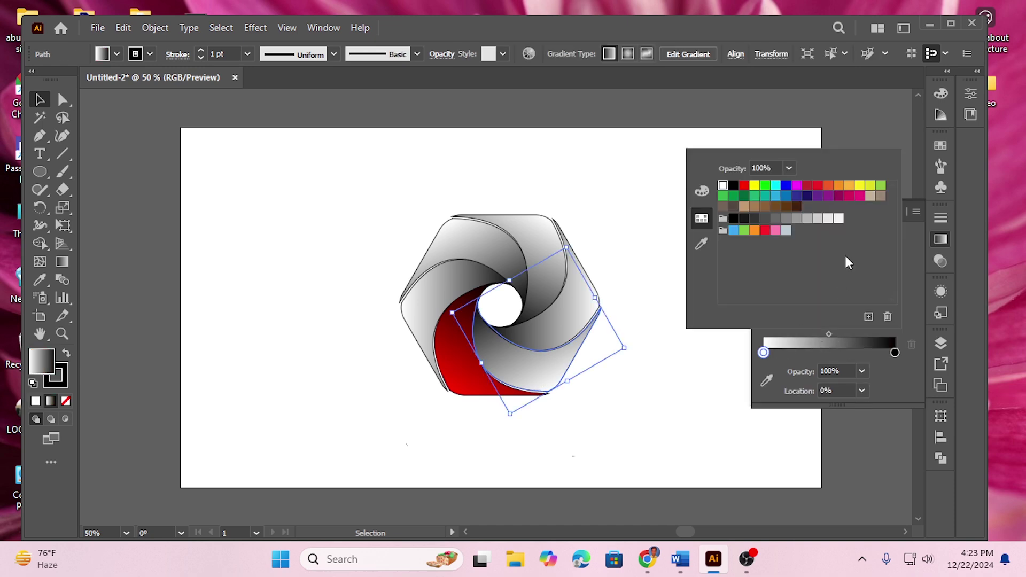
left_click(797, 185)
- Change the white gradient stop of the rightmost blade to yellow
left_click(568, 308)
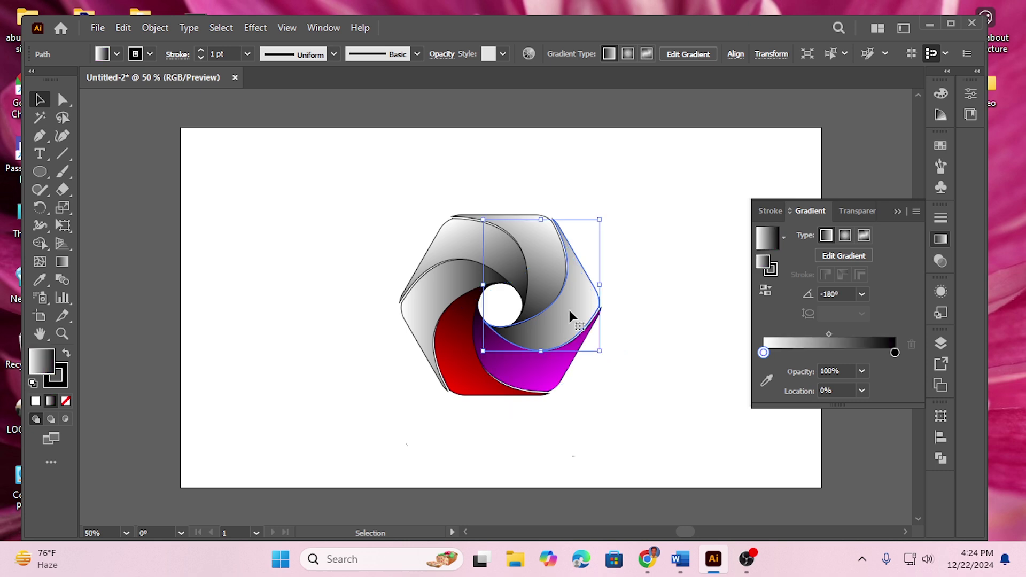
double_click(763, 352)
left_click(858, 185)
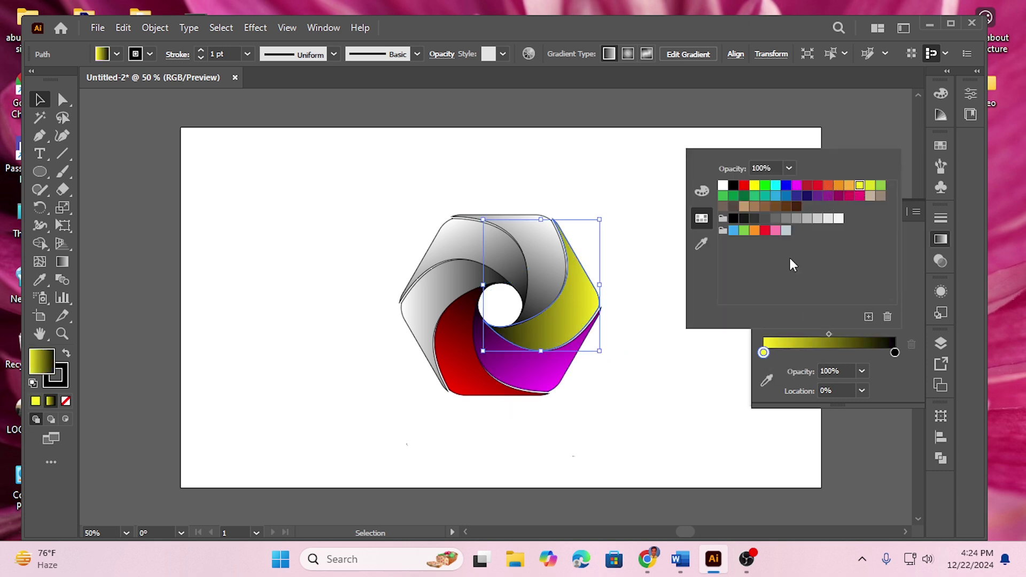
left_click(676, 410)
- Change the white gradient stop of the top blade to RGB Green, and deselect
left_click(542, 252)
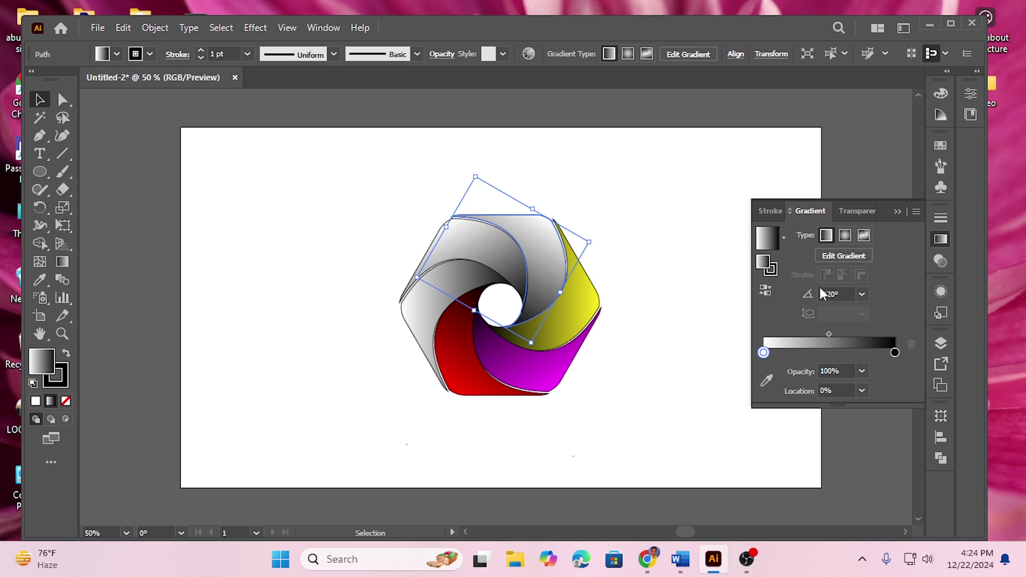
double_click(764, 353)
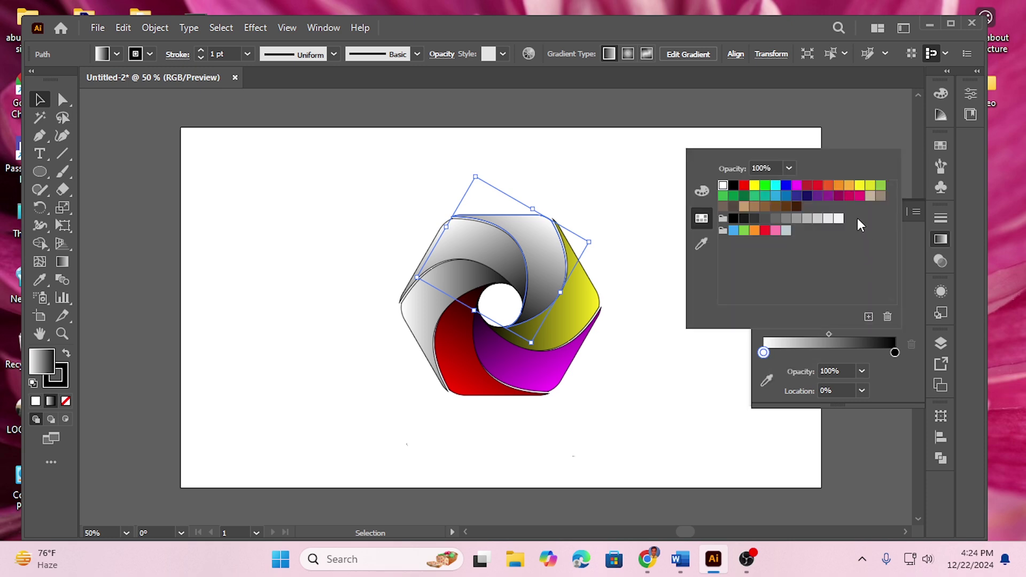
left_click(764, 185)
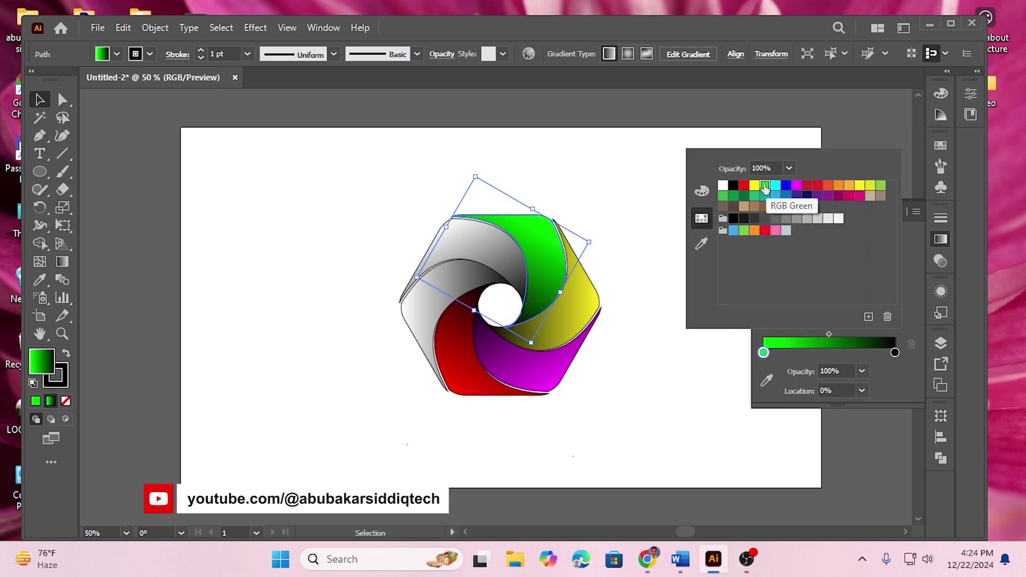
left_click(630, 362)
- Change the white gradient stop of the upper-left blade to blue
left_click(506, 251)
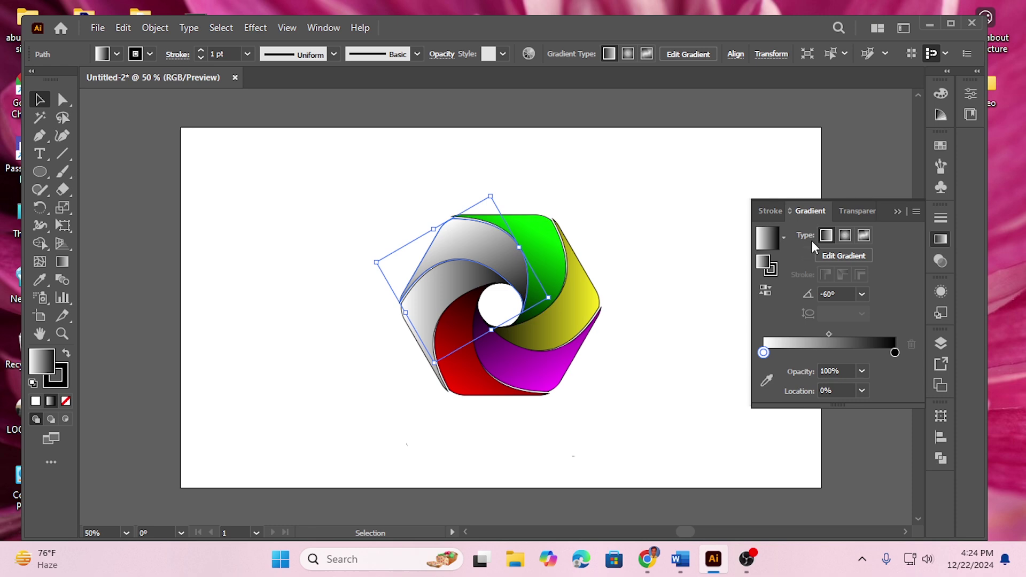
double_click(764, 353)
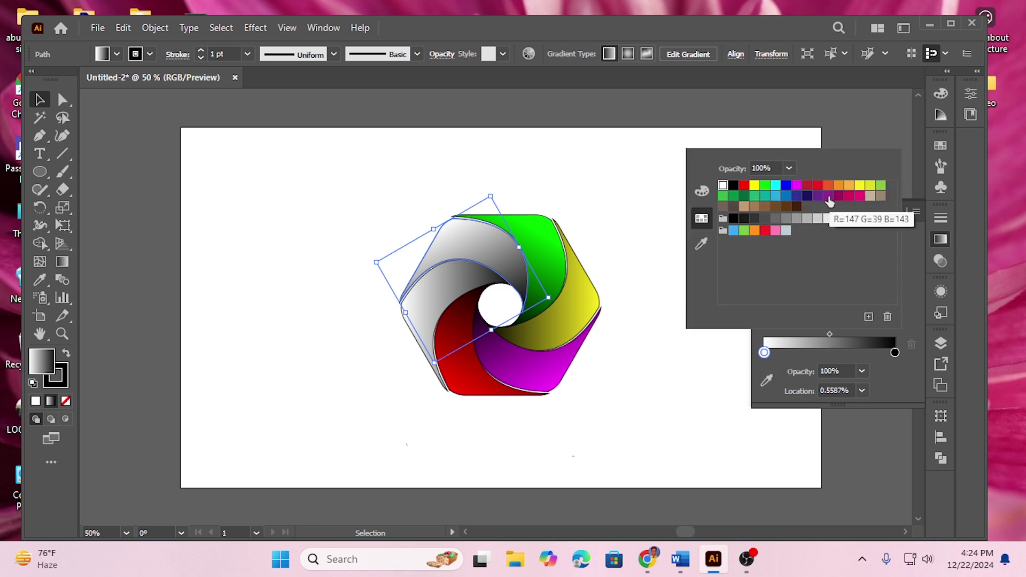
left_click(788, 200)
key("Escape")
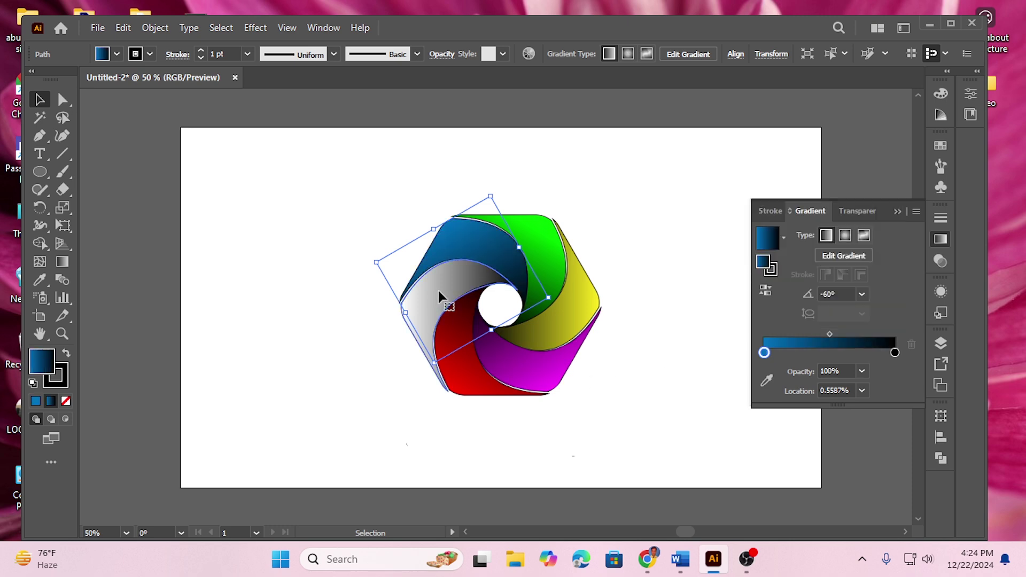
- Change the white gradient stop of the remaining left blade to dark green, and deselect
key("ctrl+z")
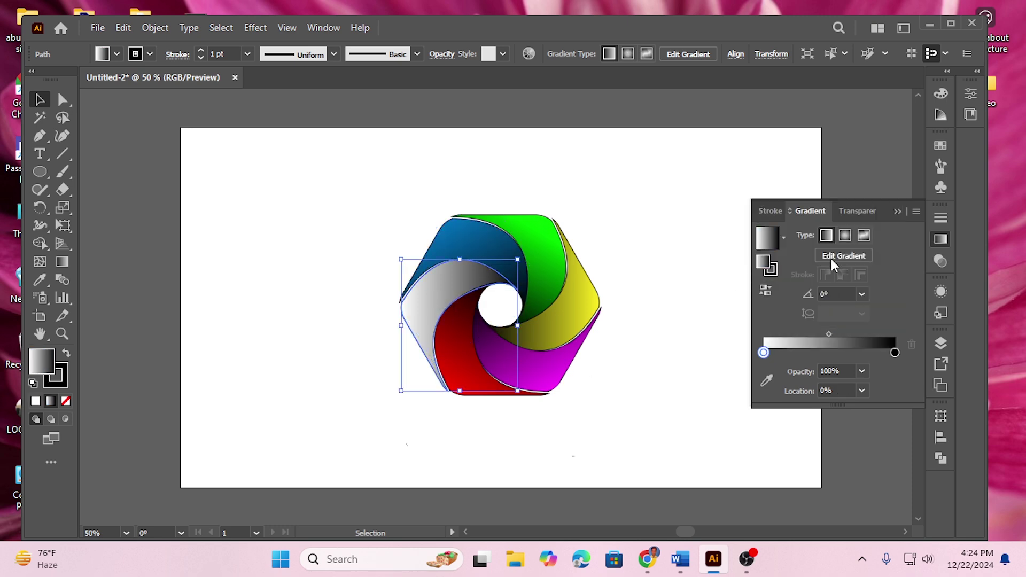
double_click(763, 352)
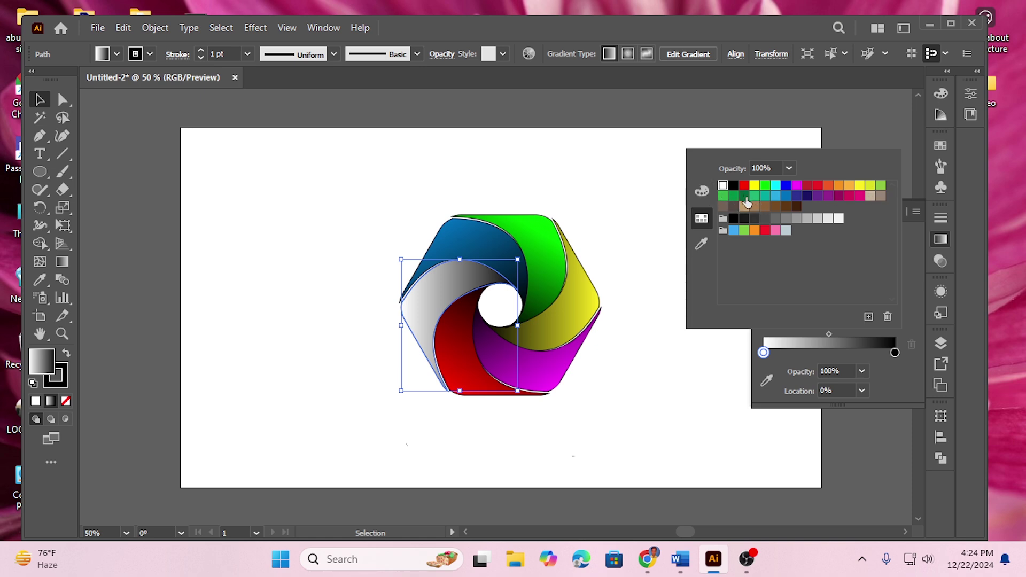
left_click(776, 196)
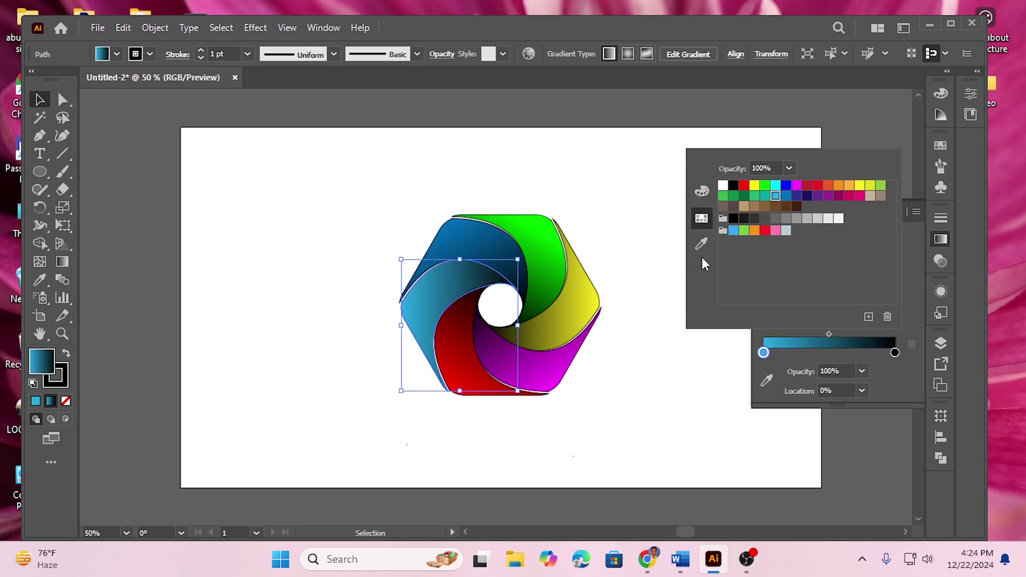
left_click(745, 198)
left_click(598, 427)
left_click(623, 371)
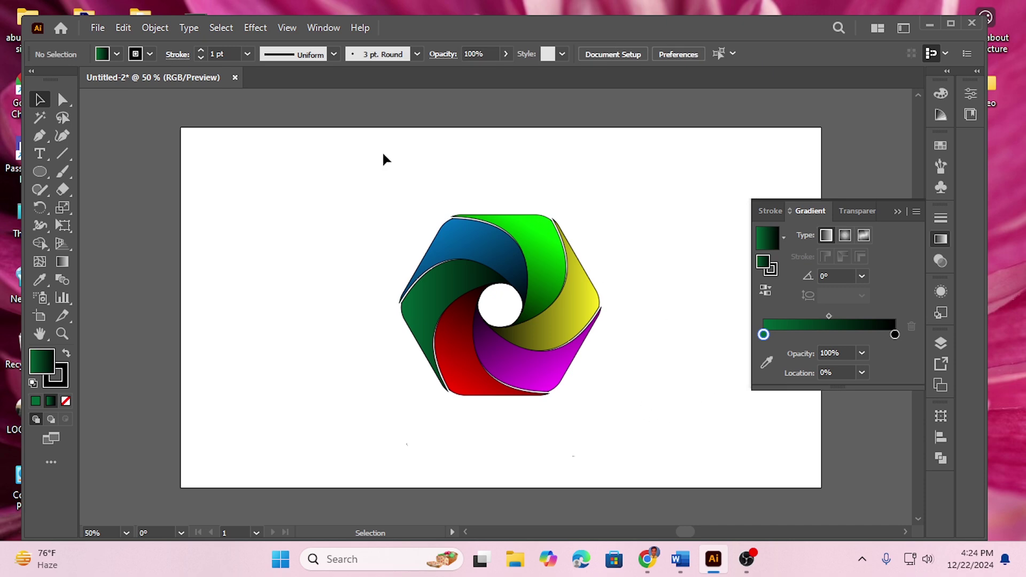
- Select all six blades and remove their black stroke
left_click_drag(321, 204, 666, 425)
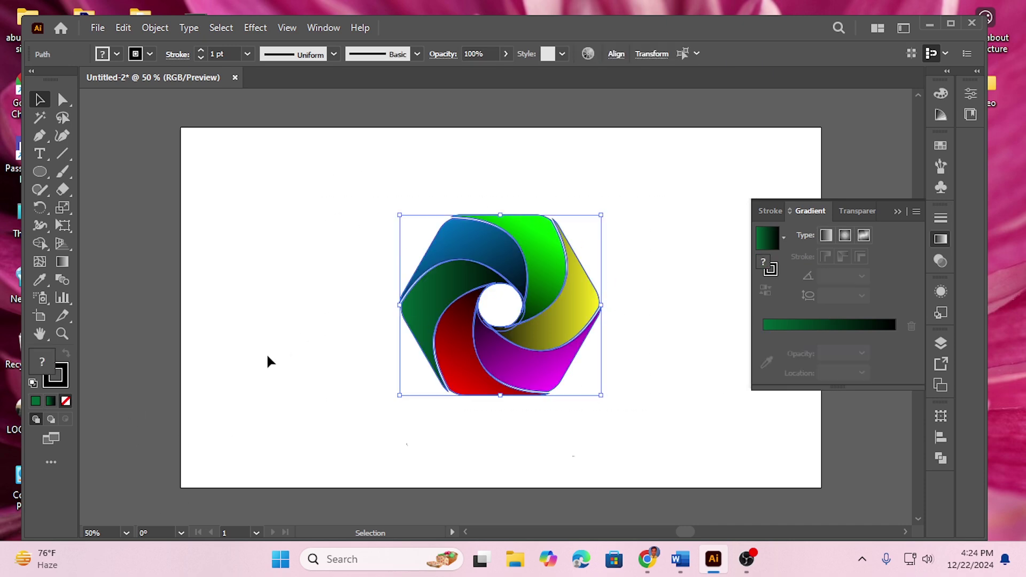
left_click(63, 376)
left_click(66, 401)
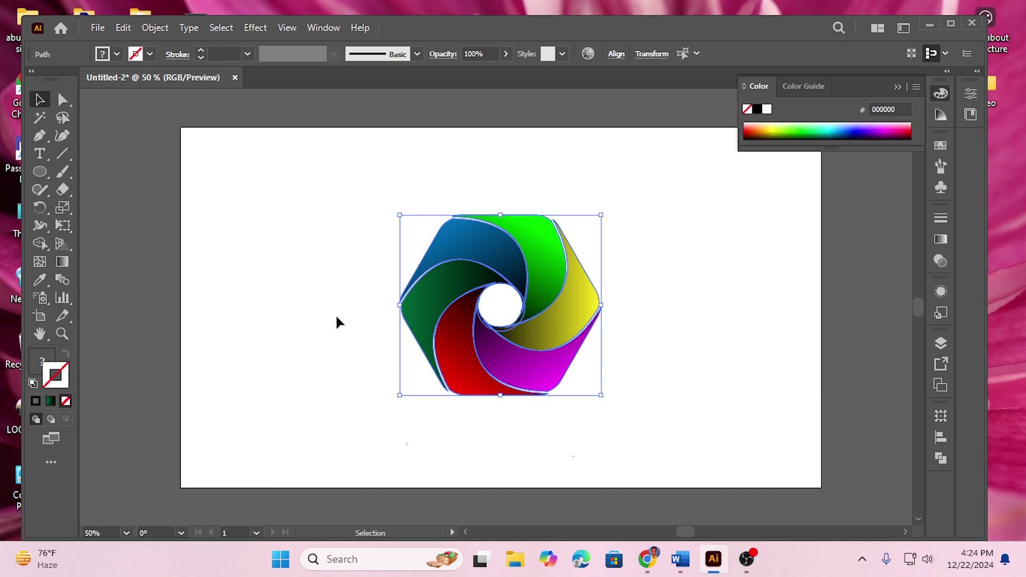
left_click(333, 380)
left_click(448, 302)
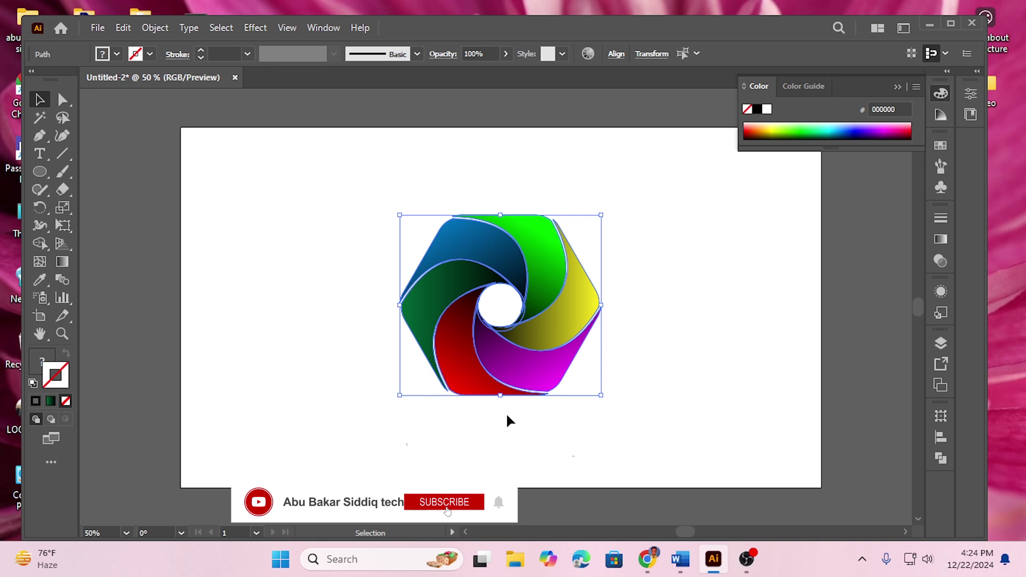
- Scale the whole swirl up proportionally from its centre to about 625 × 560 px, and deselect
key("shift+alt")
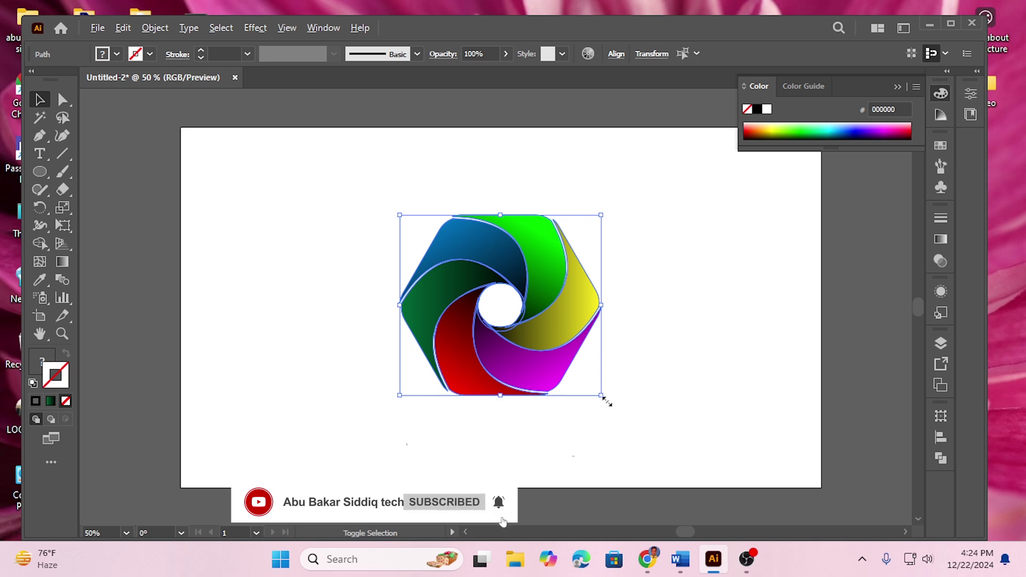
left_click_drag(601, 395, 662, 447)
left_click(709, 276)
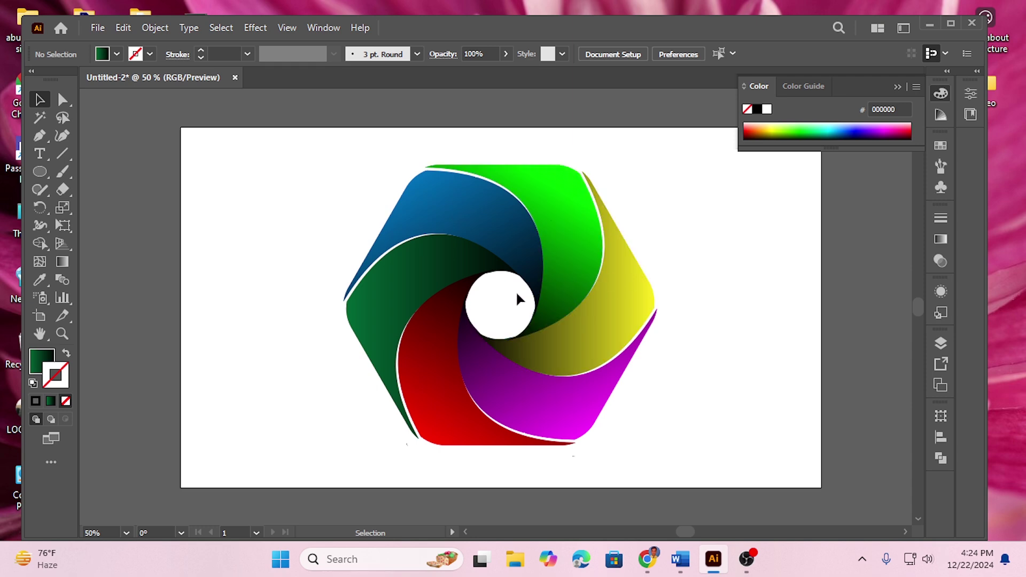
- Load LOGO.png from the Desktop for placing in the document
left_click(97, 28)
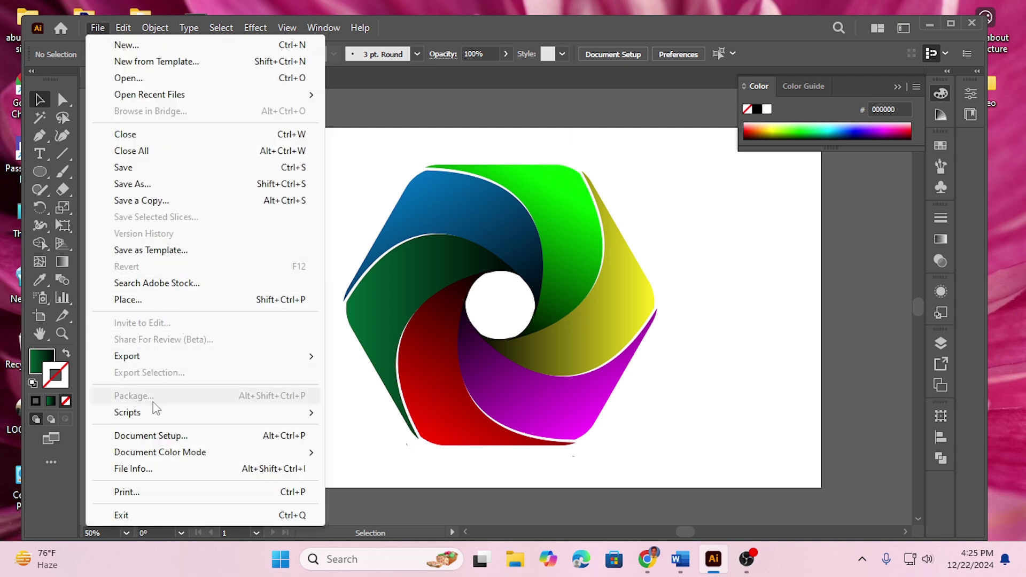
left_click(137, 302)
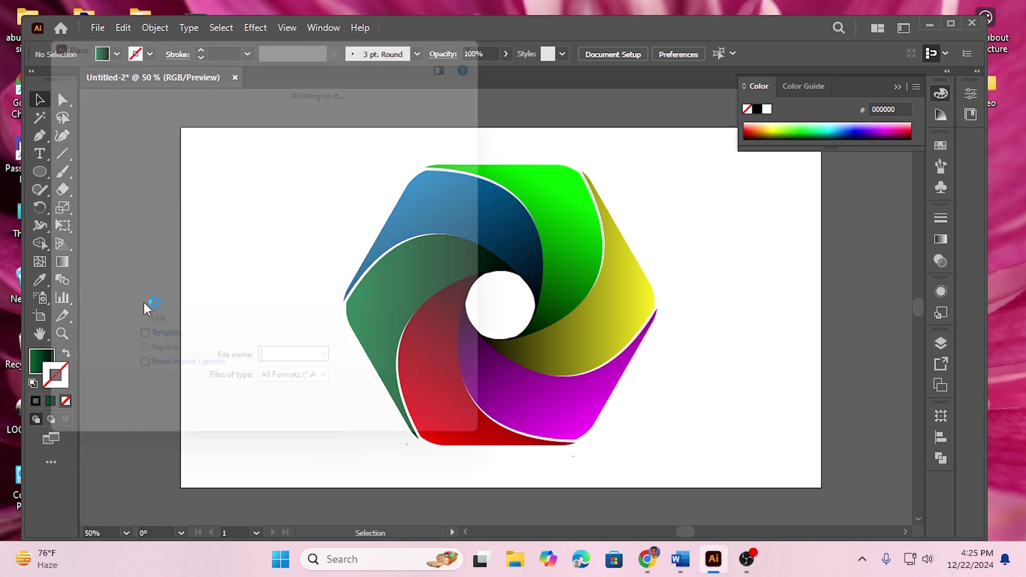
scroll(387, 240, "down", 3)
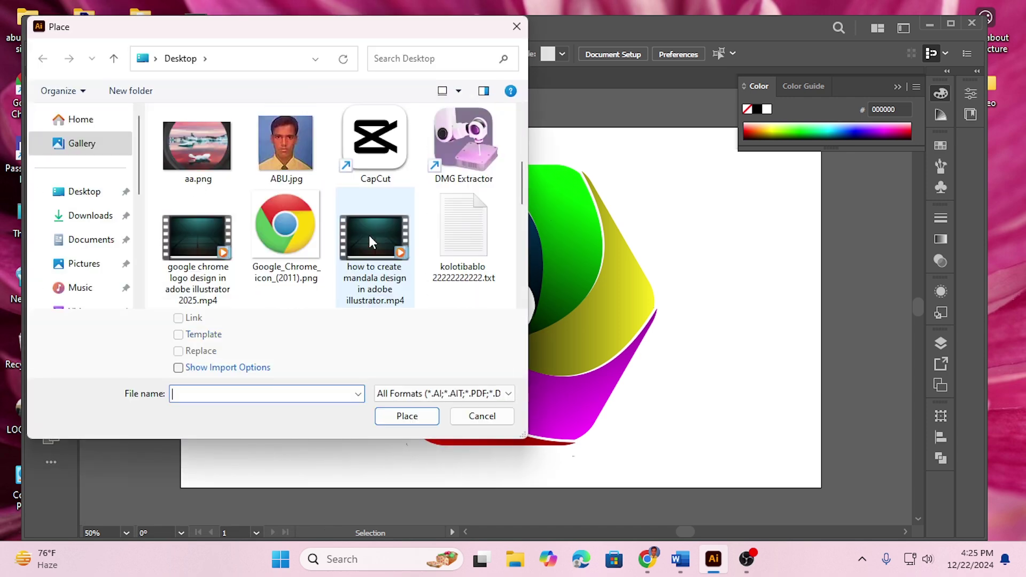
scroll(353, 229, "down", 8)
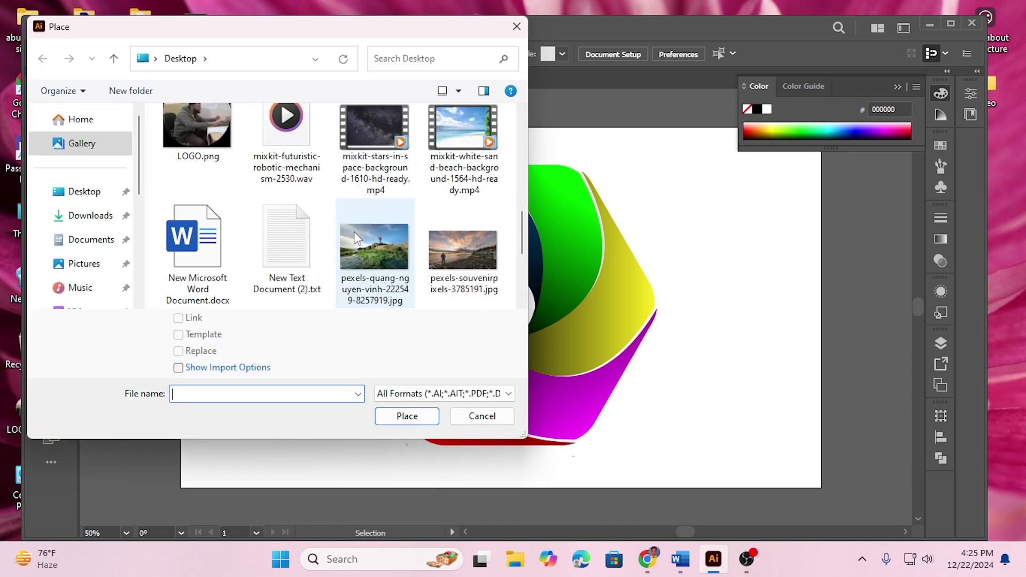
scroll(349, 234, "up", 1)
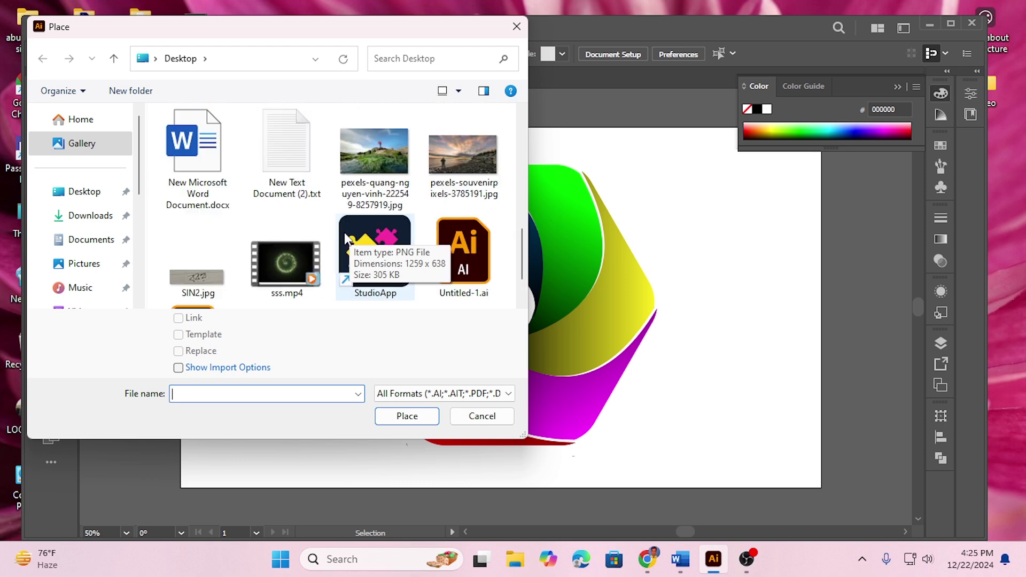
scroll(347, 238, "down", 1)
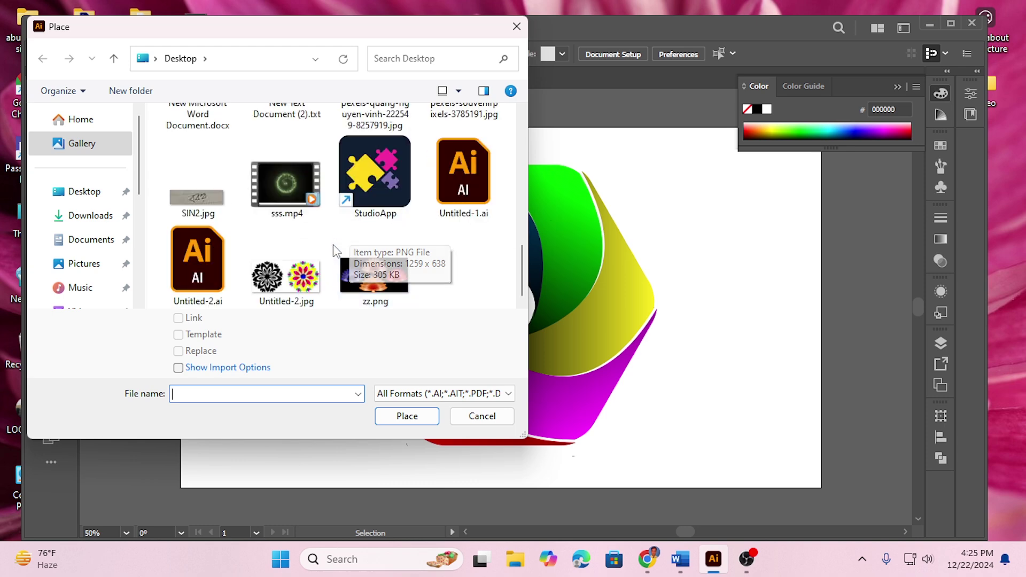
scroll(342, 243, "up", 2)
scroll(333, 245, "up", 1)
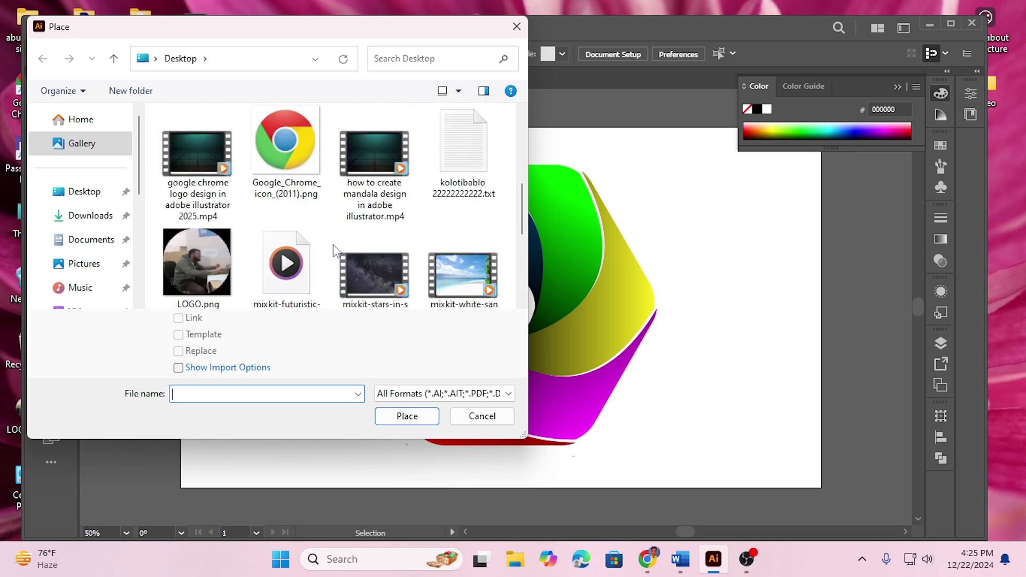
left_click(191, 228)
left_click(407, 416)
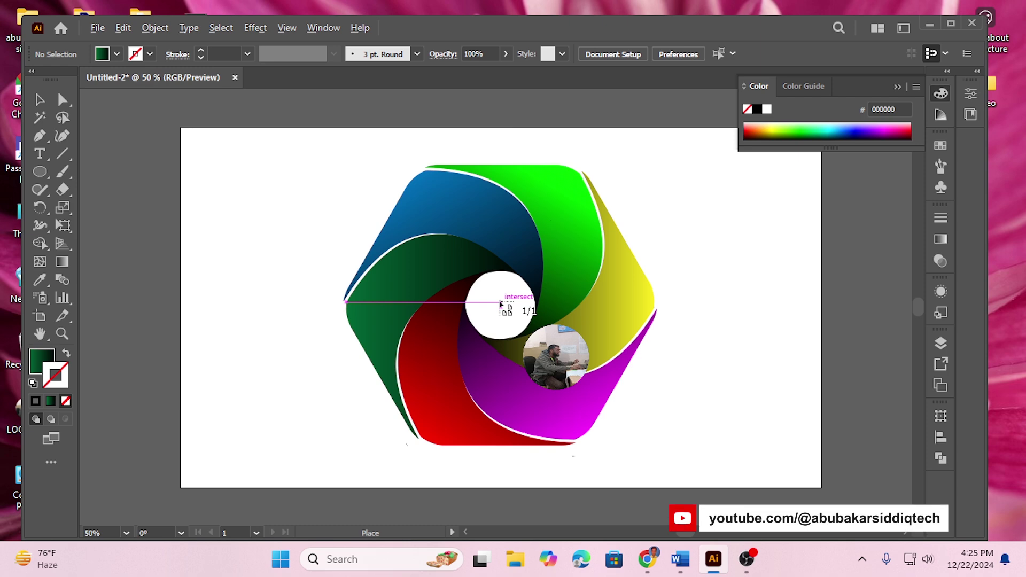
- Place the image at the size of the white central circle, centre it there, and deselect
left_click_drag(501, 303, 536, 345)
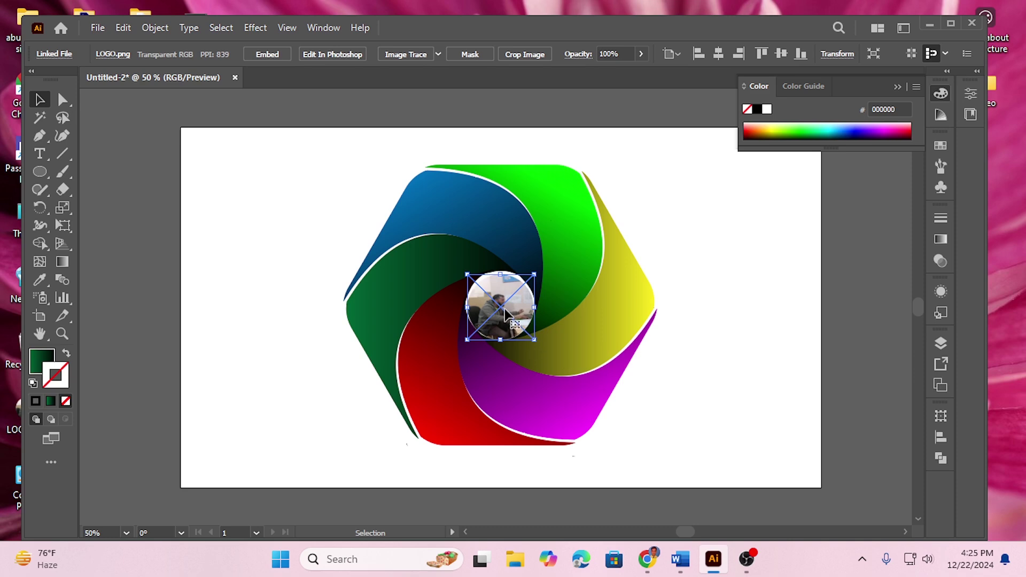
left_click_drag(504, 311, 501, 306)
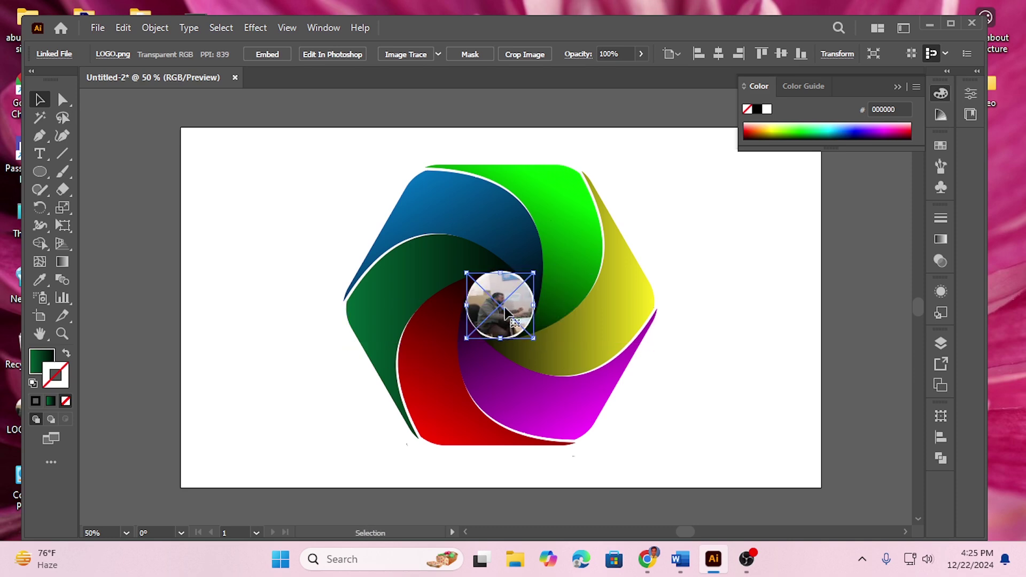
left_click(847, 299)
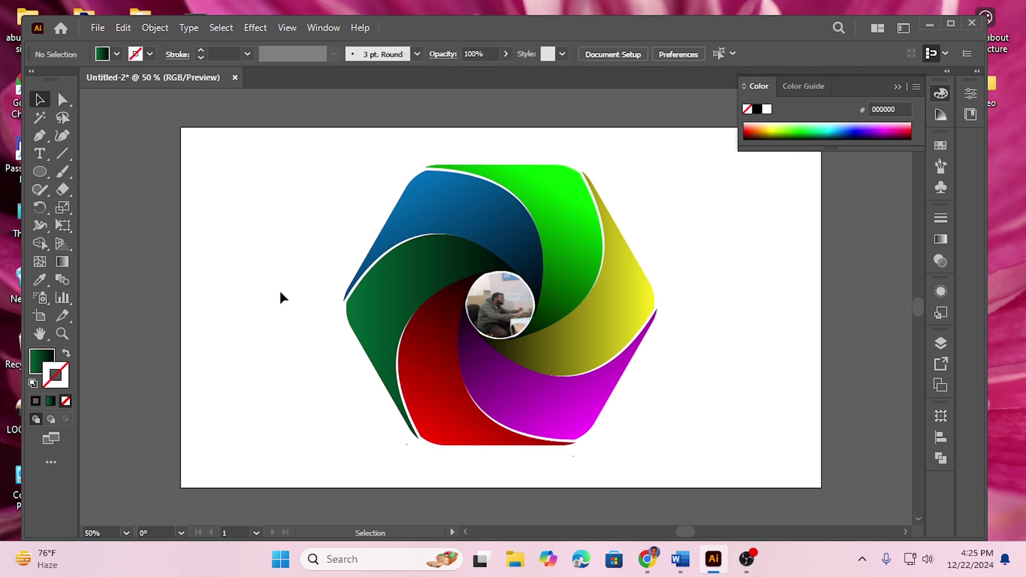
- Group the six blades with the centre image, and move the group to about X 591 px, Y 379 px
left_click_drag(329, 260, 682, 409)
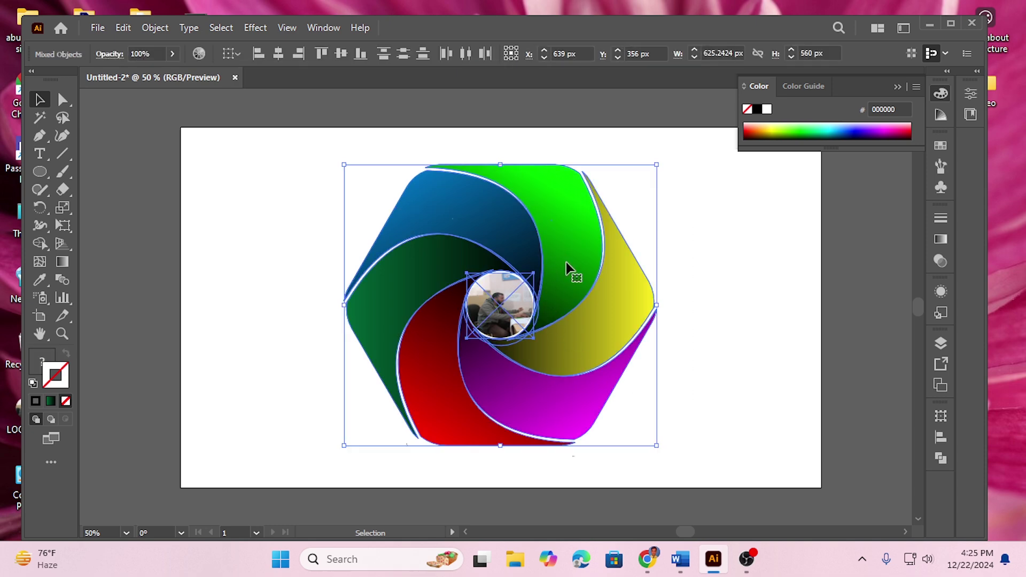
right_click(568, 217)
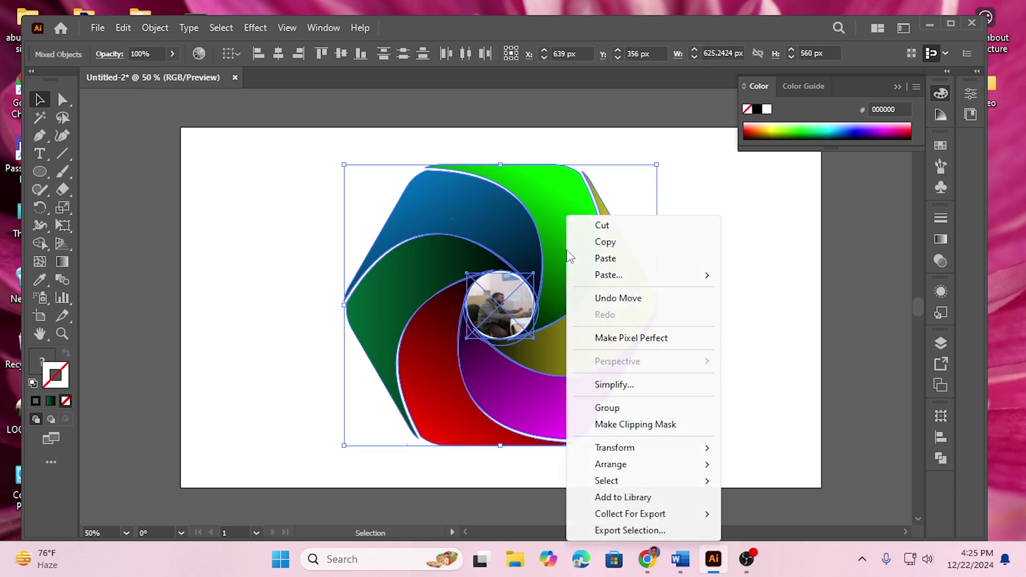
left_click(608, 408)
left_click(718, 334)
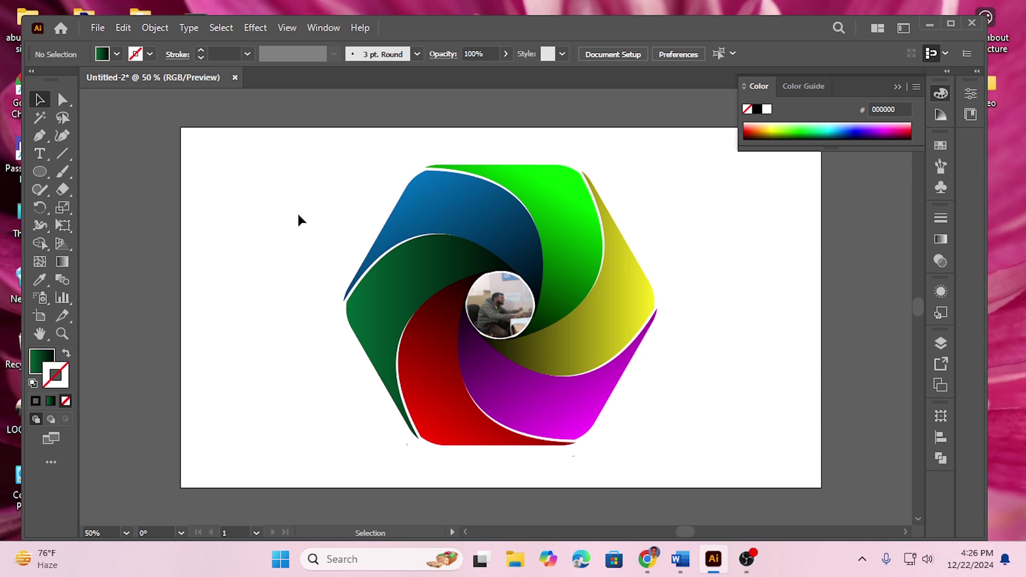
mouse_move(452, 224)
left_mouse_down()
mouse_move(435, 237)
mouse_move(444, 221)
mouse_move(401, 213)
mouse_move(439, 230)
left_mouse_up()
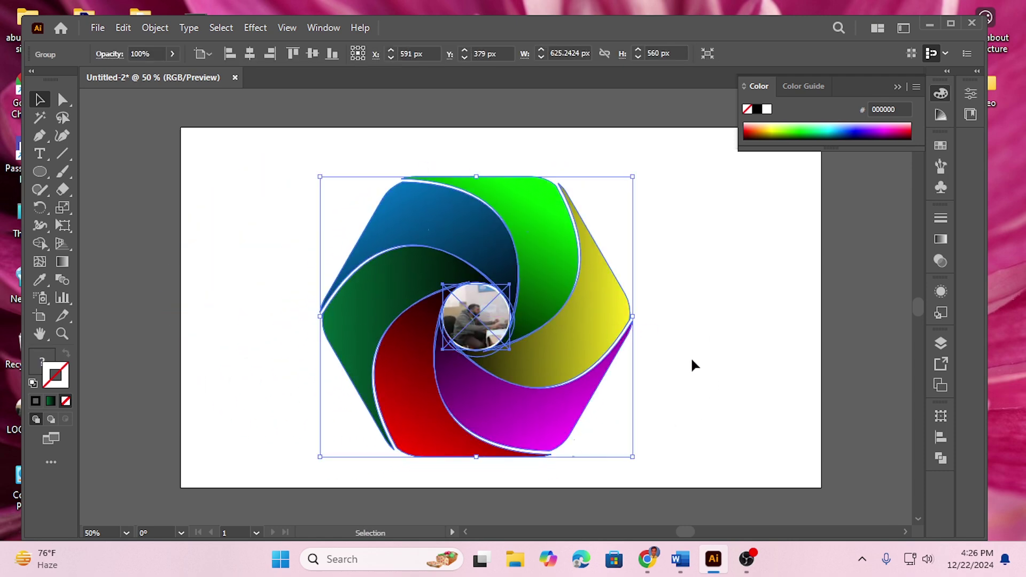
left_click(665, 368)
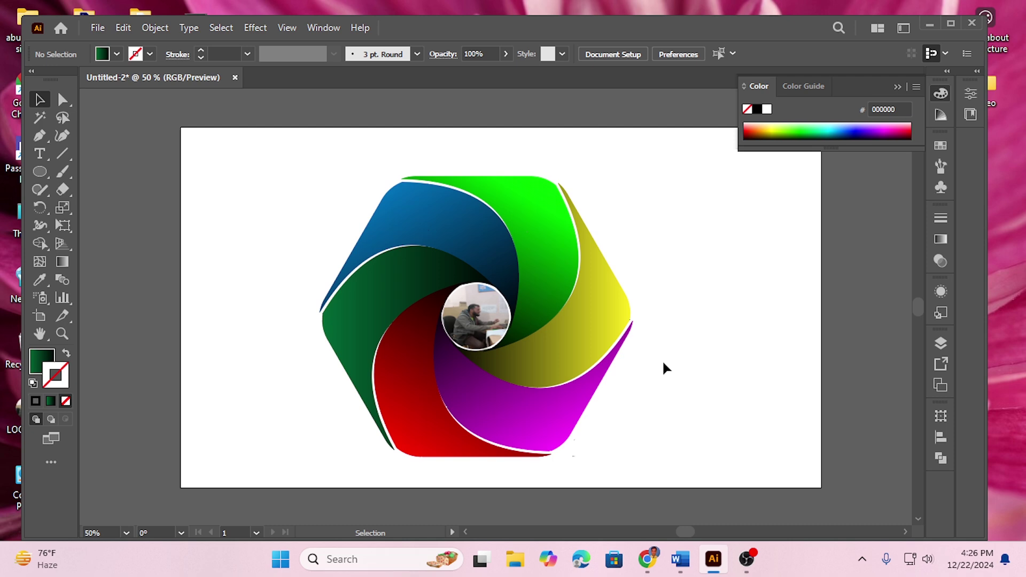